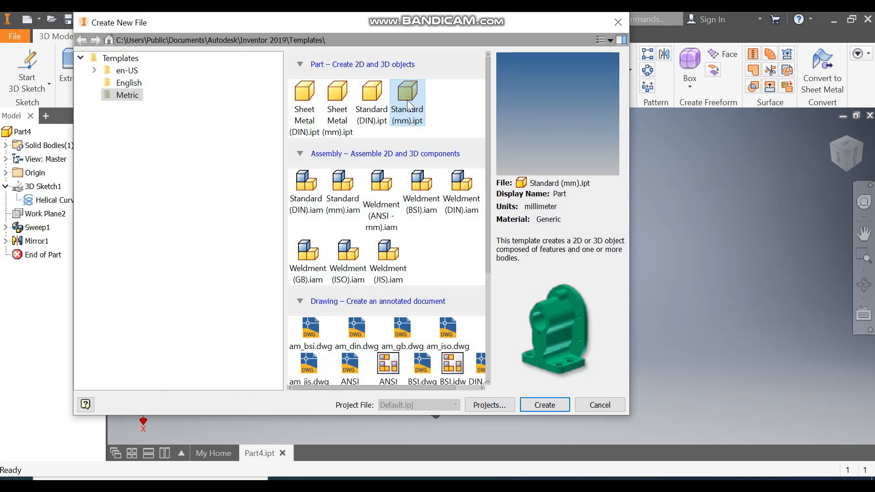
# Create a new part from the metric Standard (mm).ipt template and start a 3D sketch in it.
pyautogui.click(544, 406)
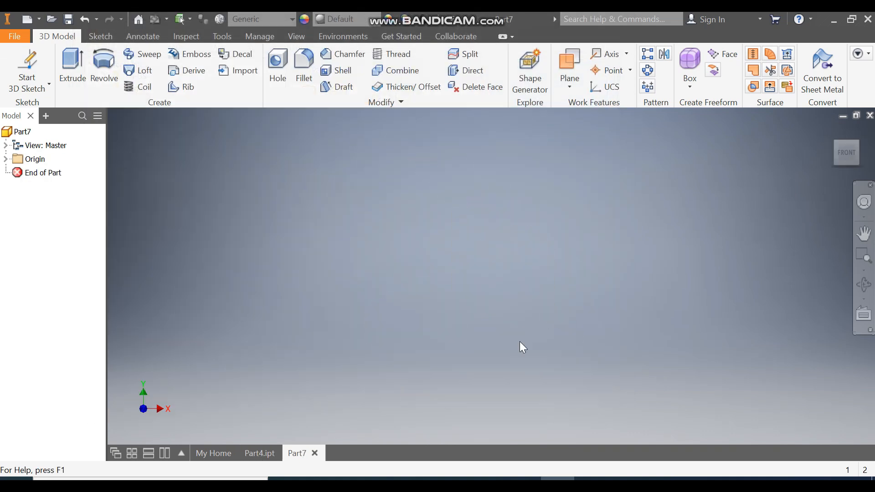
pyautogui.click(31, 89)
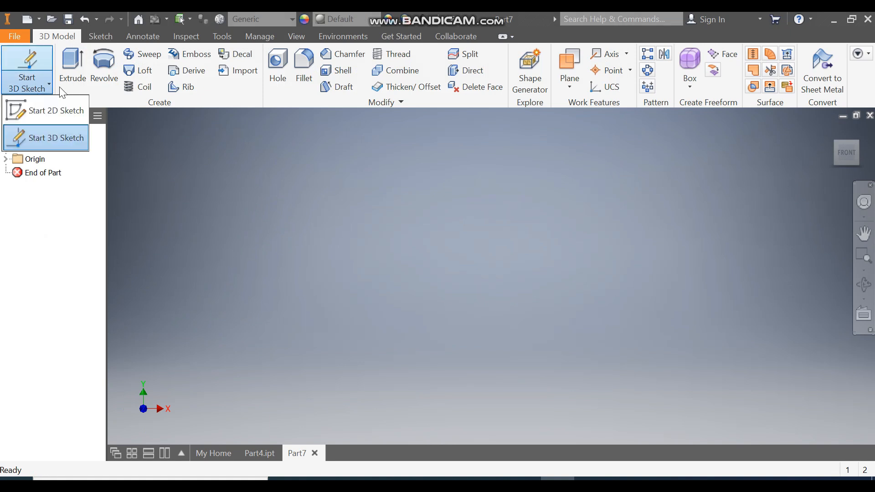
pyautogui.click(52, 135)
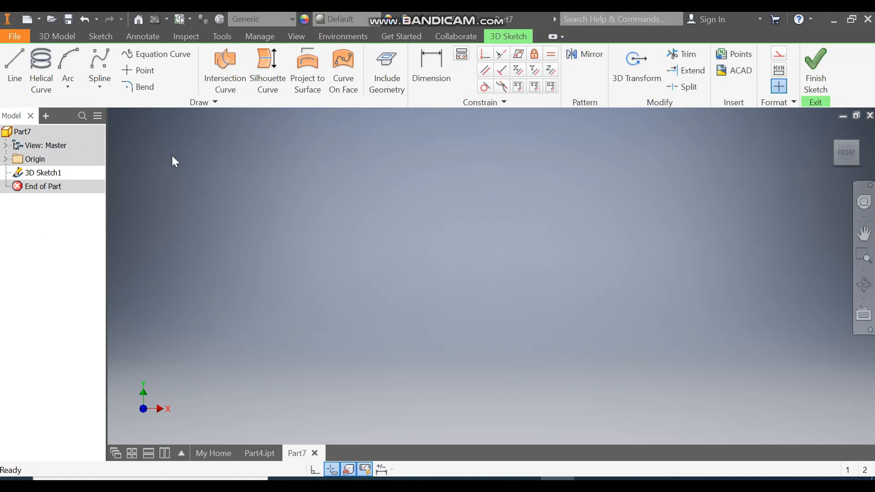
# Start a helical curve with its axis running about 41 mm from the origin along the Z axis.
pyautogui.click(37, 64)
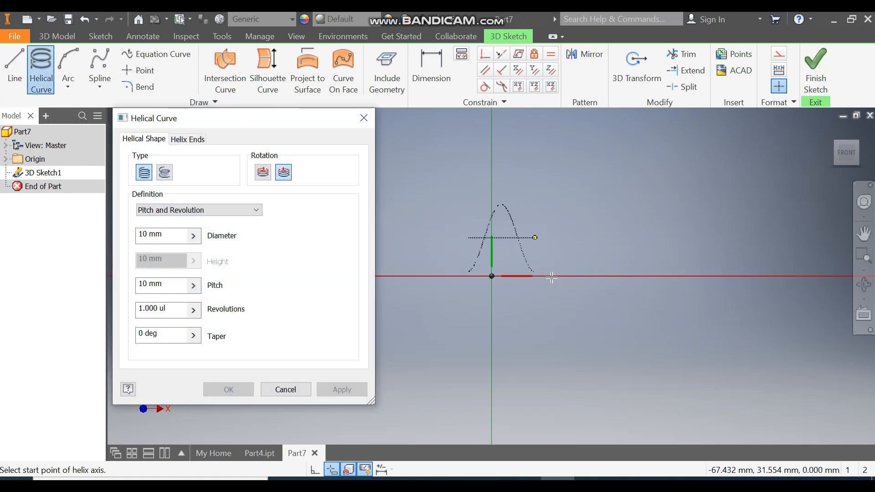
pyautogui.click(830, 131)
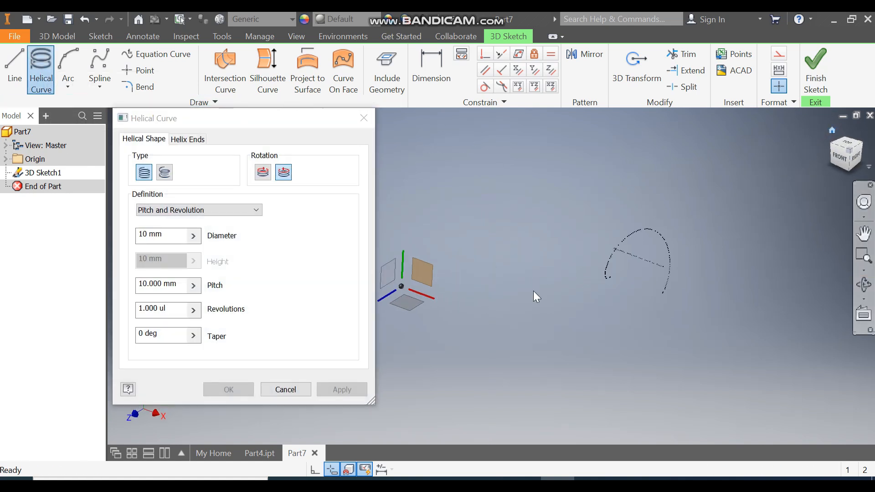
pyautogui.moveTo(484, 236); pyautogui.dragTo(674, 215, button='middle')
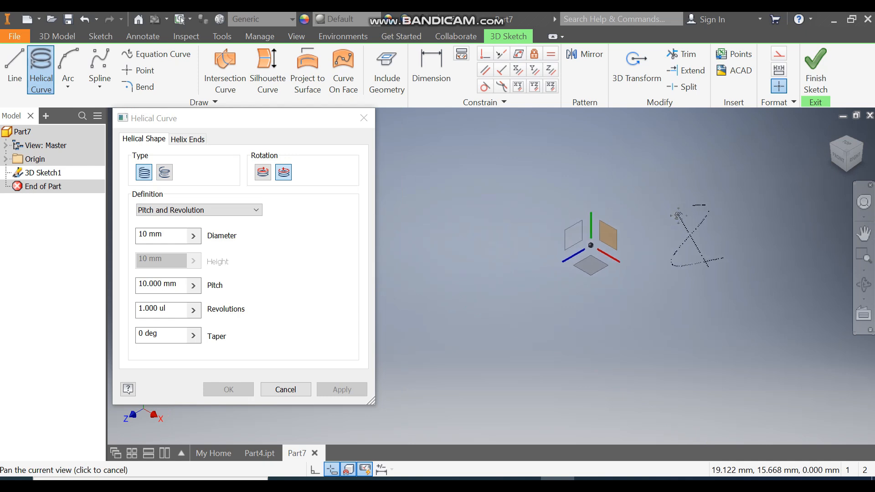
pyautogui.click(592, 246)
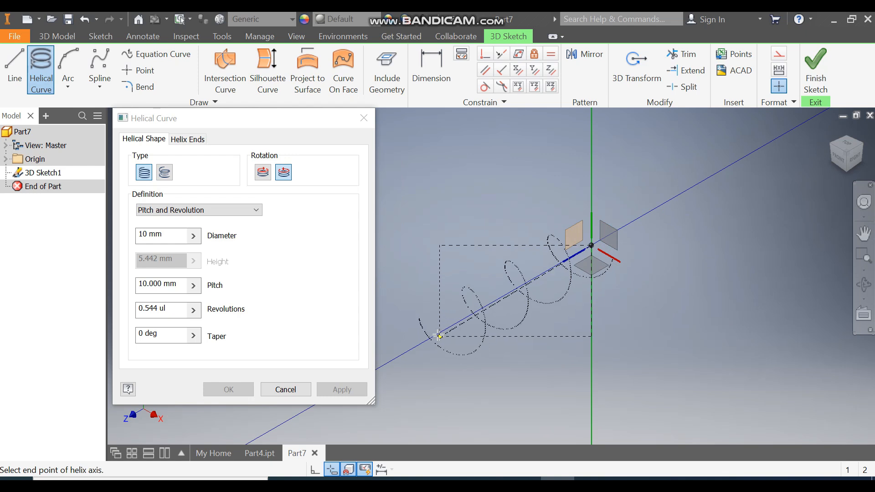
pyautogui.click(417, 347)
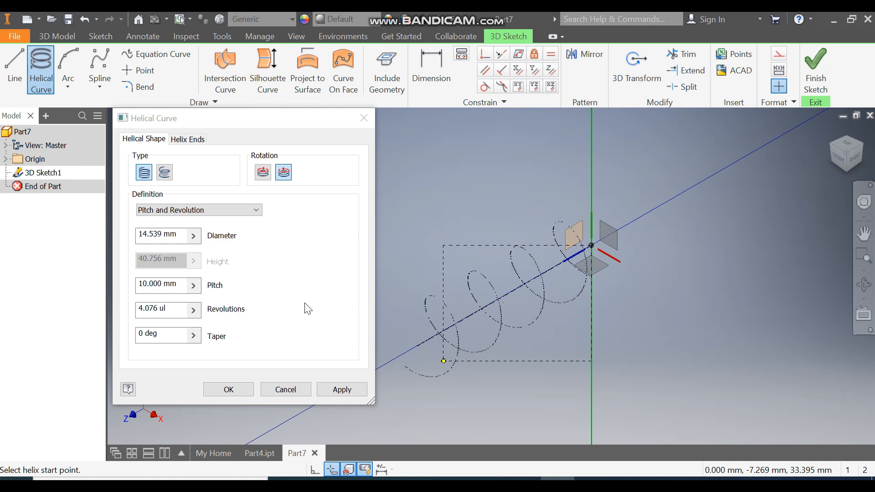
# Create the helical curve with a 20 mm diameter, 5 mm pitch and 5 revolutions.
pyautogui.click(179, 234)
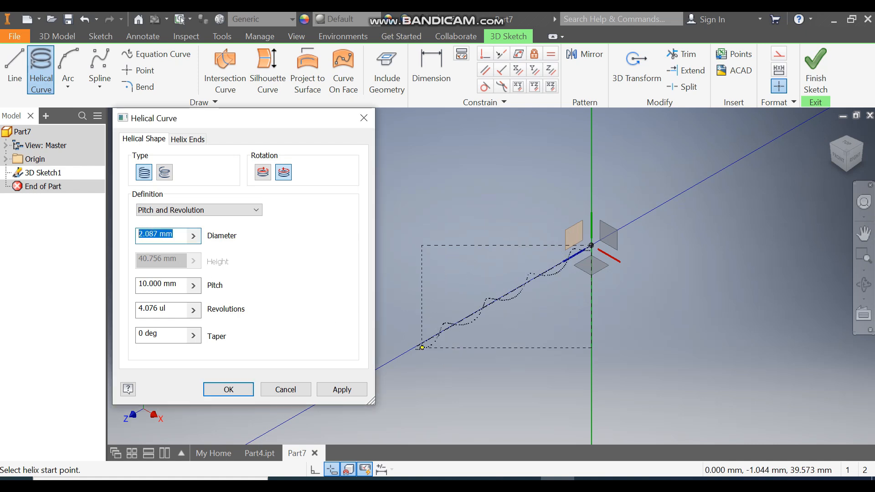
pyautogui.write('20')
pyautogui.press('Tab')
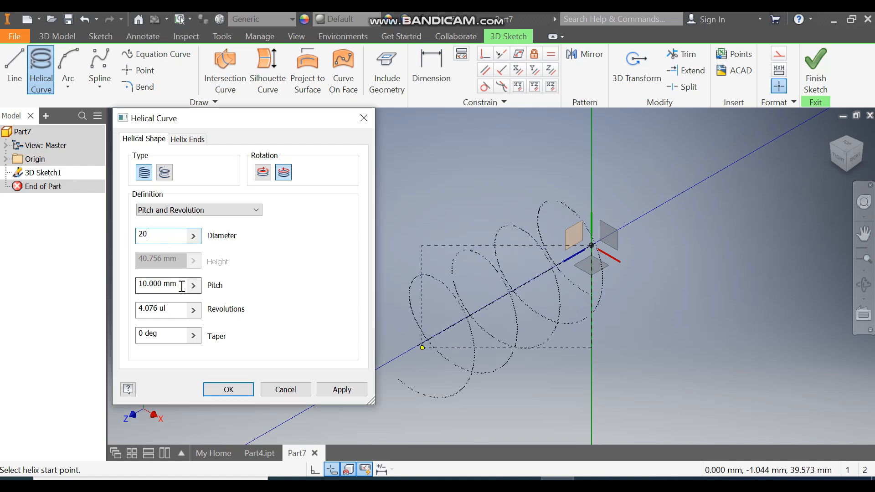
pyautogui.write('5')
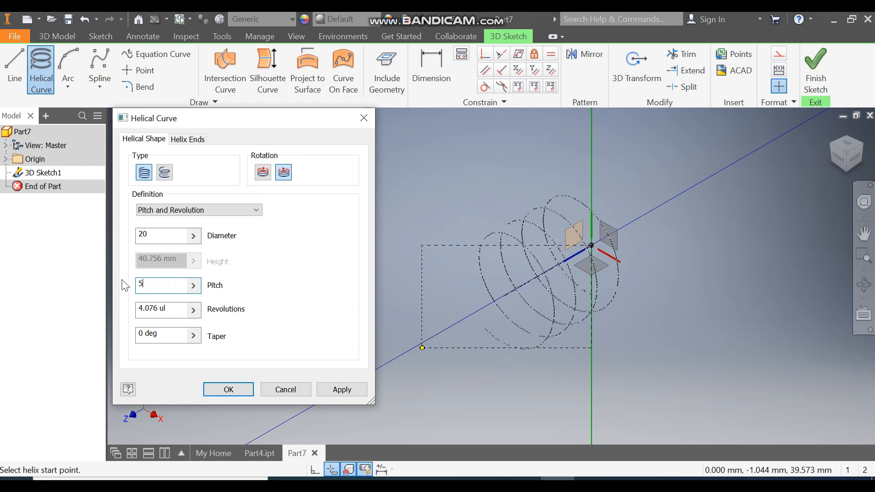
pyautogui.press('Tab')
pyautogui.write('5')
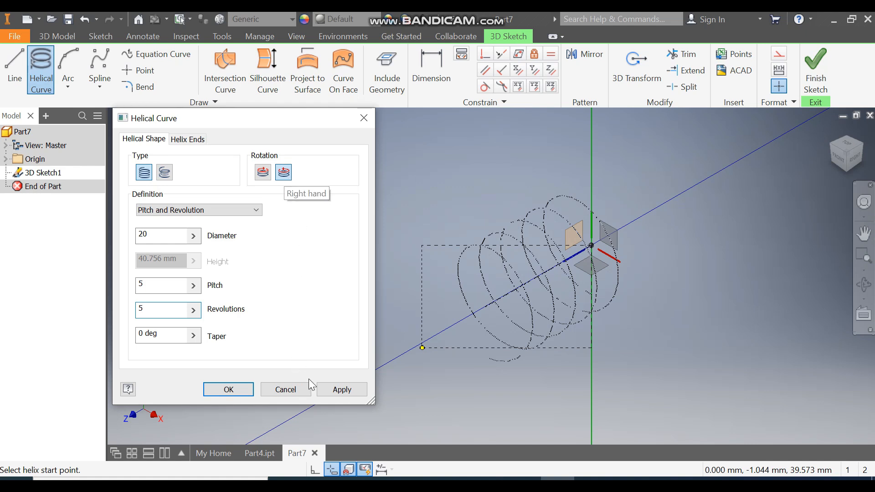
pyautogui.click(229, 389)
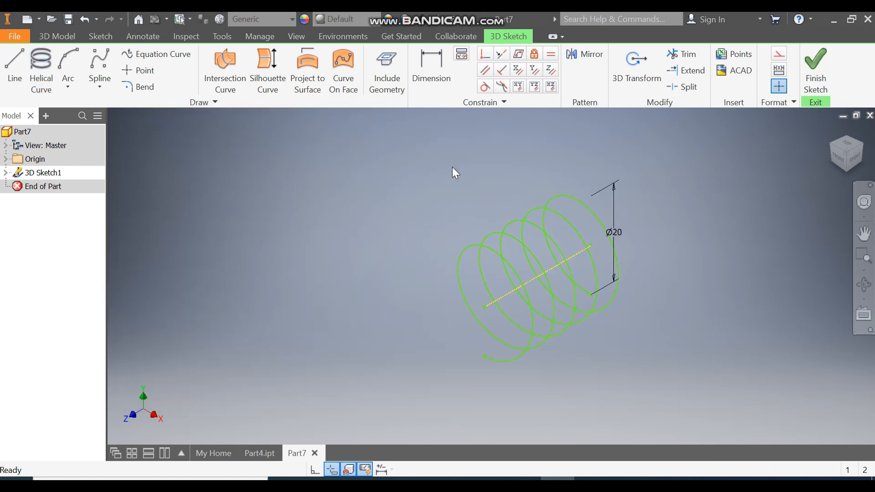
# Apply Fix constraints to the helix's axis point at the origin and to the curve's far end point.
pyautogui.click(535, 57)
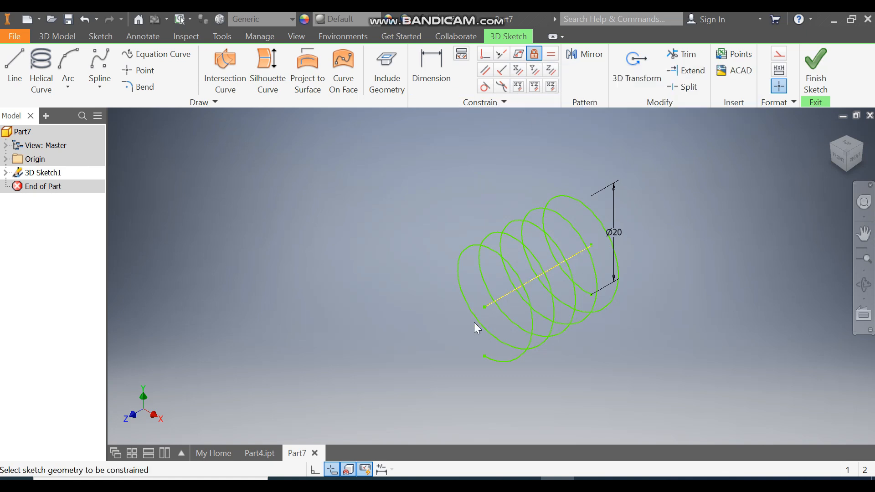
pyautogui.click(591, 246)
pyautogui.click(483, 357)
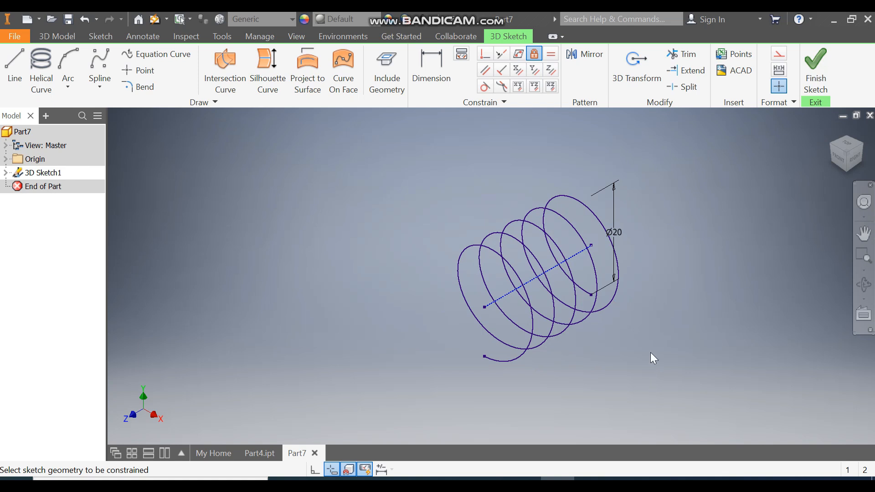
pyautogui.press('Escape')
# Examine the finished double torsion spring in Part4.ipt as a reference, and return to the new part's 3D sketch.
pyautogui.keyDown('shift'); pyautogui.moveTo(664, 349); pyautogui.dragTo(529, 257, button='middle'); pyautogui.keyUp('shift')
pyautogui.moveTo(529, 256); pyautogui.dragTo(451, 161, button='middle')
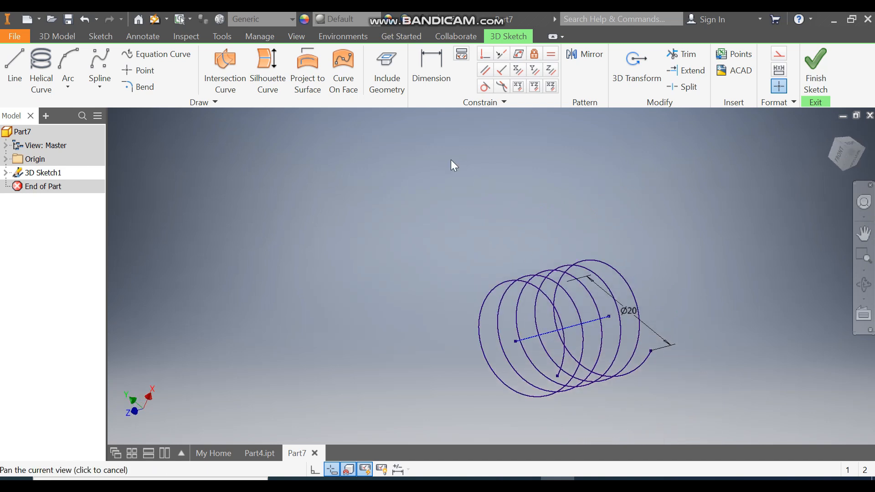
pyautogui.click(853, 156)
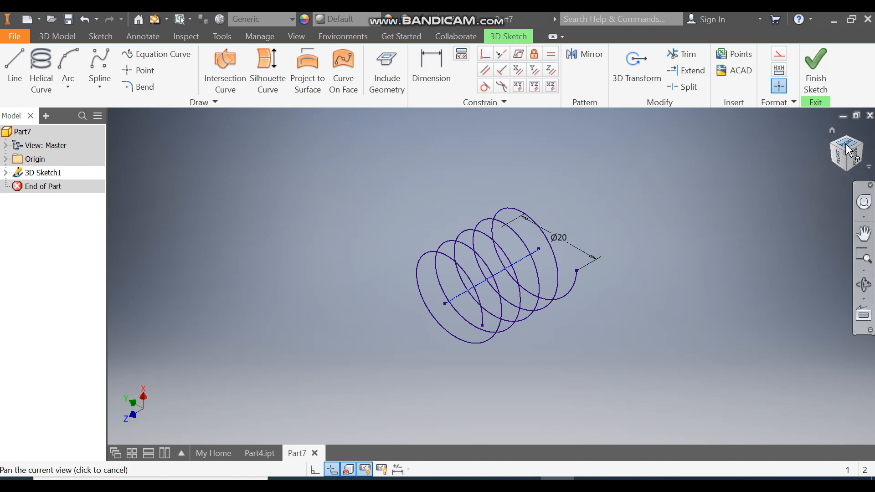
pyautogui.scroll(3, 467, 332)
pyautogui.scroll(-2, 467, 333)
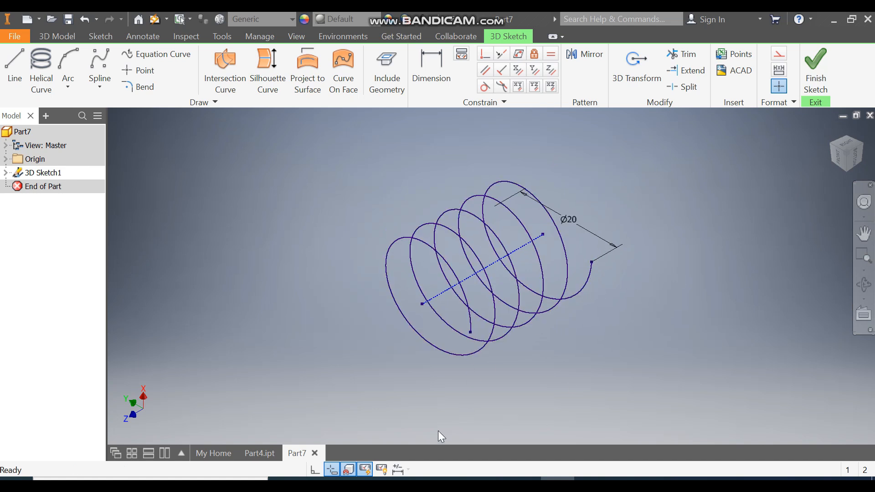
pyautogui.click(253, 452)
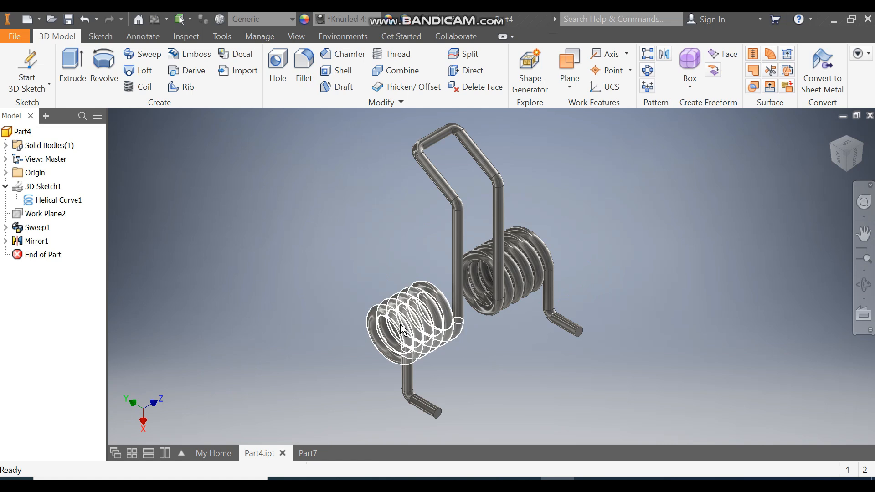
pyautogui.click(307, 453)
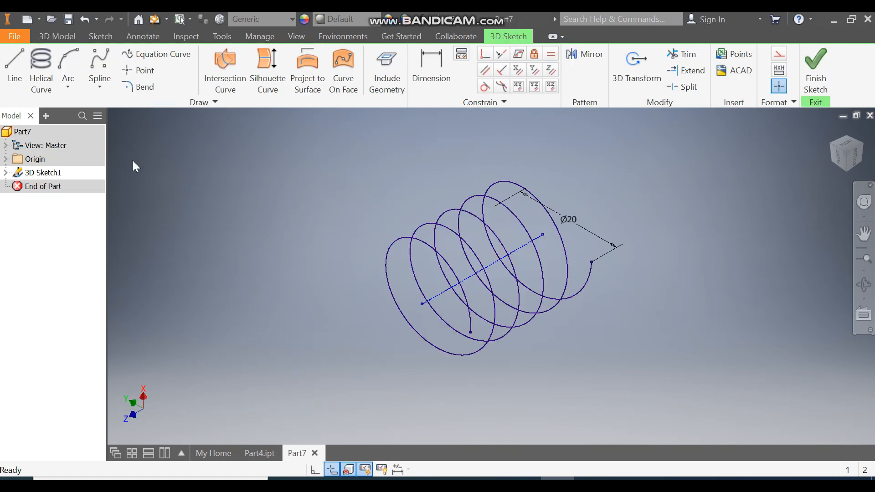
# Draw two connected lines from the helix's front end: about 17 mm straight down along X, and about 22 mm along Y.
pyautogui.click(14, 64)
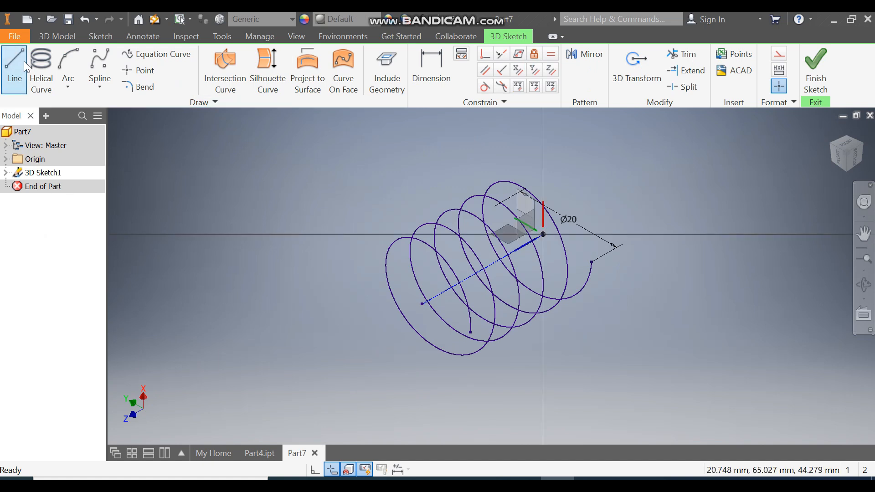
pyautogui.click(470, 333)
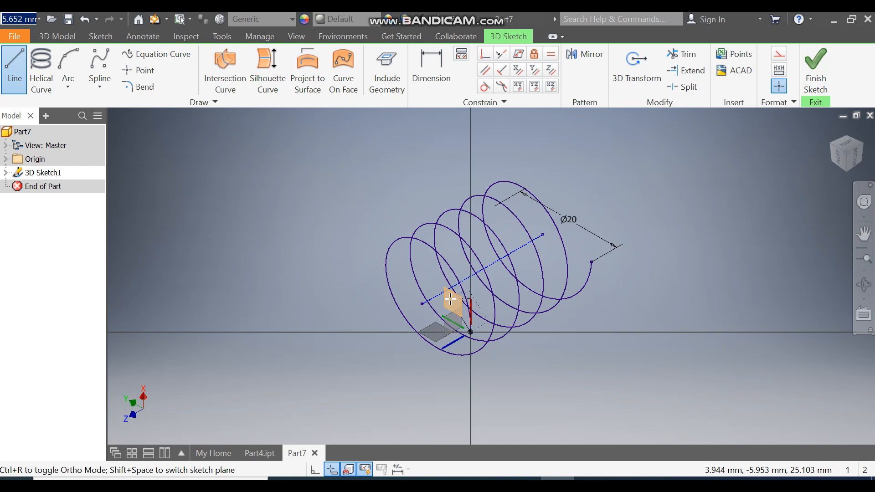
pyautogui.moveTo(542, 367); pyautogui.dragTo(549, 285, button='middle')
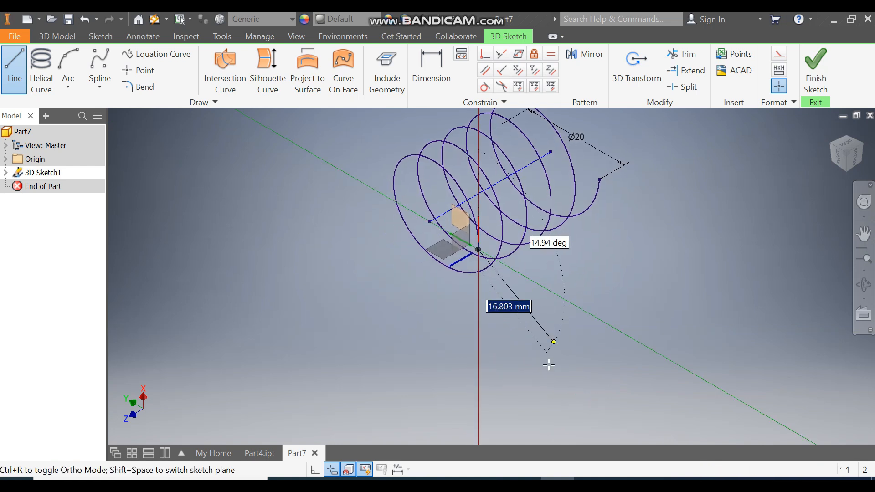
pyautogui.click(478, 346)
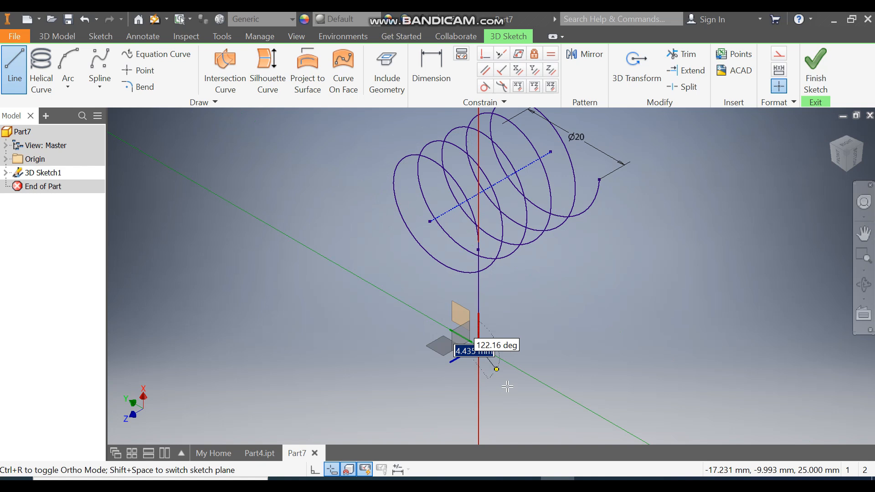
pyautogui.click(584, 405)
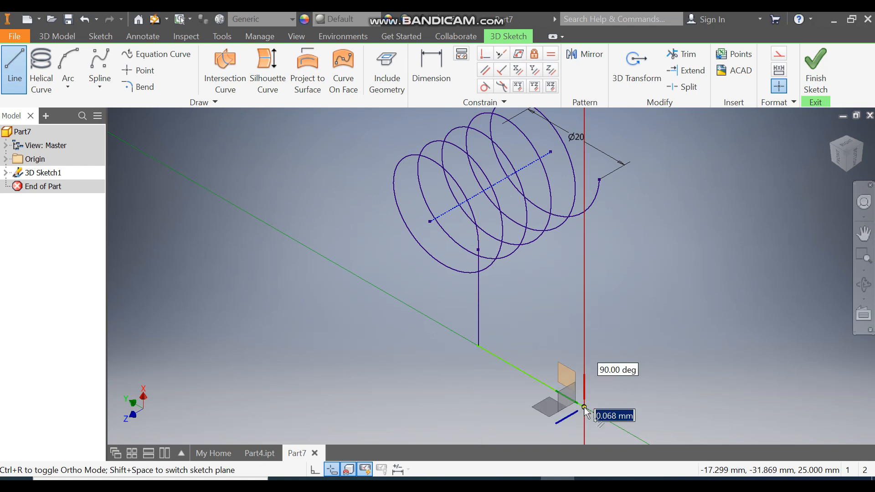
pyautogui.press('Escape')
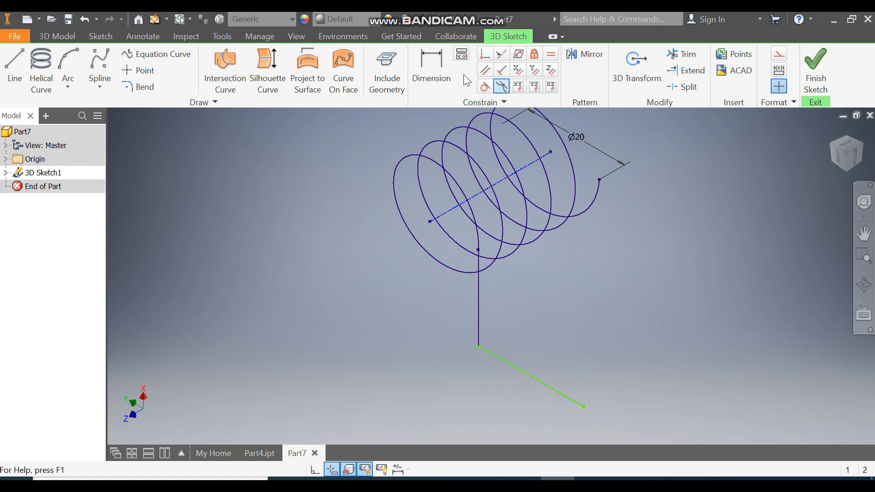
# Dimension the vertical leg line to 20 mm and the foot line along Y to 15 mm.
pyautogui.click(442, 72)
pyautogui.click(477, 305)
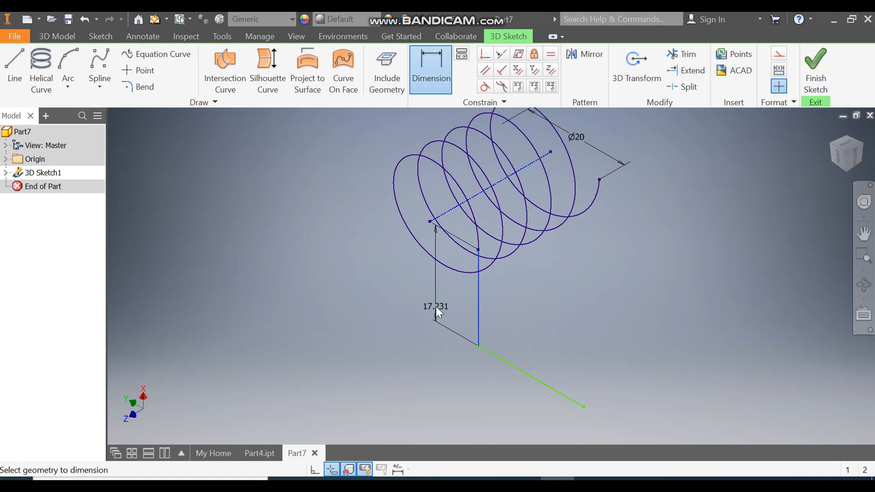
pyautogui.click(436, 306)
pyautogui.write('20')
pyautogui.press('Return')
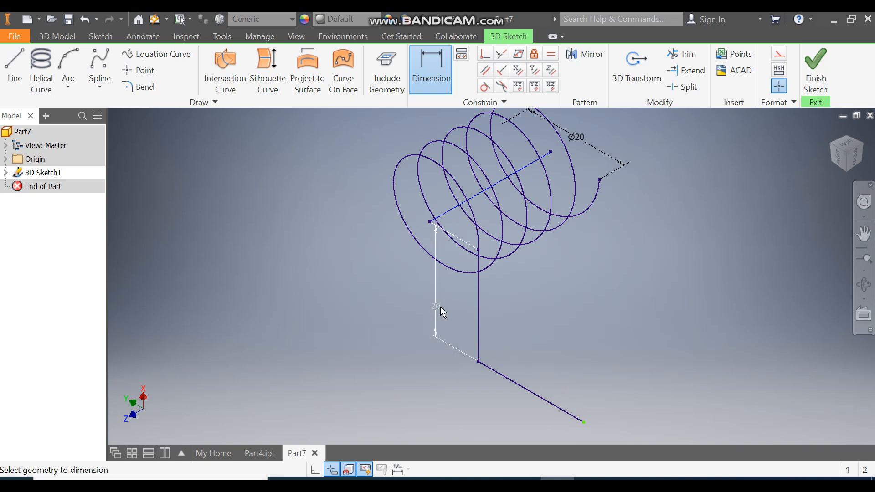
pyautogui.click(517, 384)
pyautogui.click(534, 361)
pyautogui.write('15')
pyautogui.press('Return')
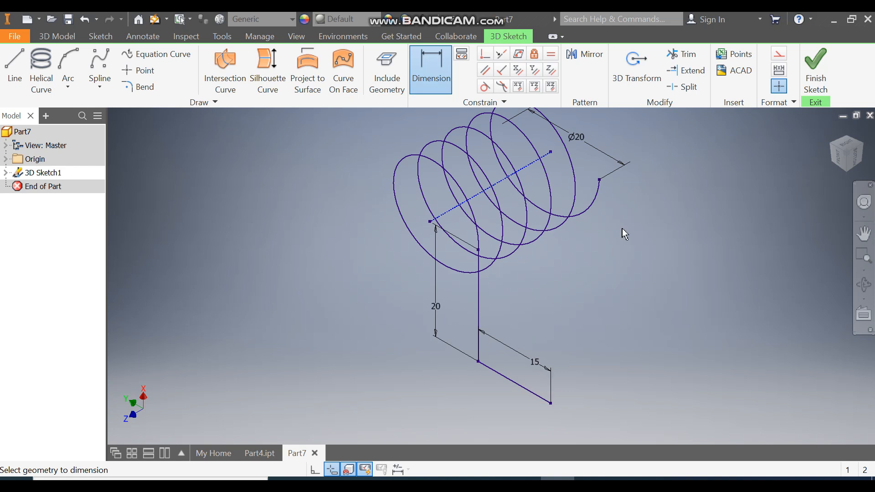
# Draw a line about 27 mm long straight up along X from the helix's far end.
pyautogui.scroll(5, 580, 293)
pyautogui.moveTo(659, 225); pyautogui.dragTo(576, 294, button='middle')
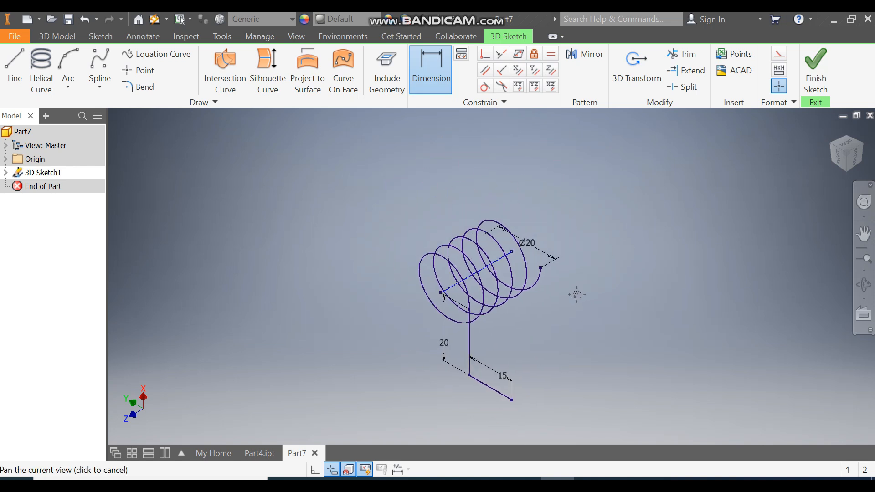
pyautogui.click(15, 69)
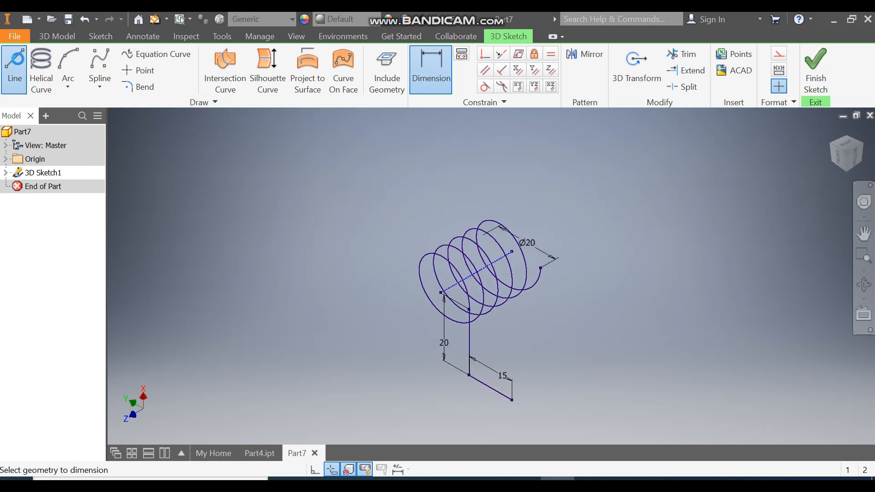
pyautogui.click(540, 268)
pyautogui.scroll(-5, 573, 230)
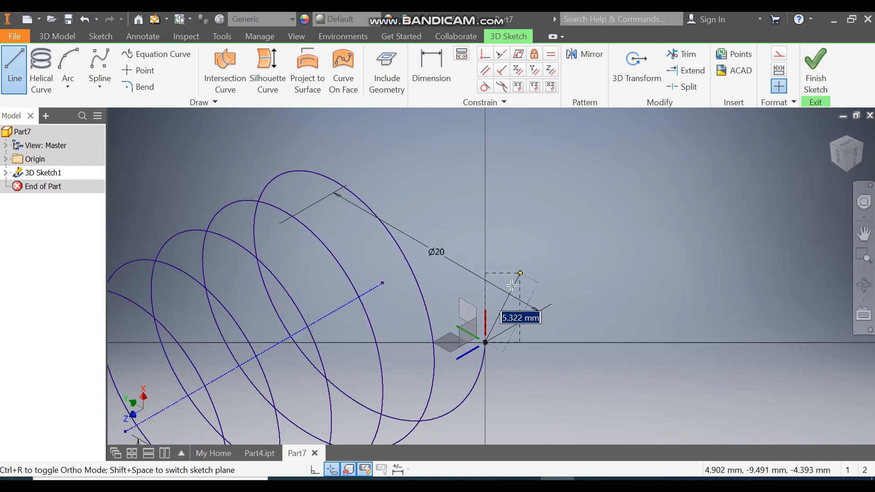
pyautogui.scroll(3, 550, 252)
pyautogui.moveTo(545, 290); pyautogui.dragTo(520, 338, button='middle')
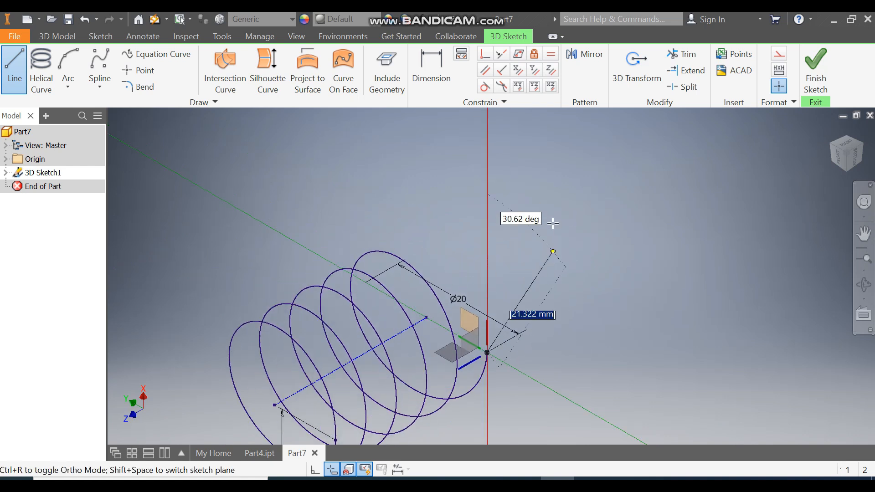
pyautogui.click(488, 164)
pyautogui.moveTo(486, 165); pyautogui.dragTo(571, 280, button='middle')
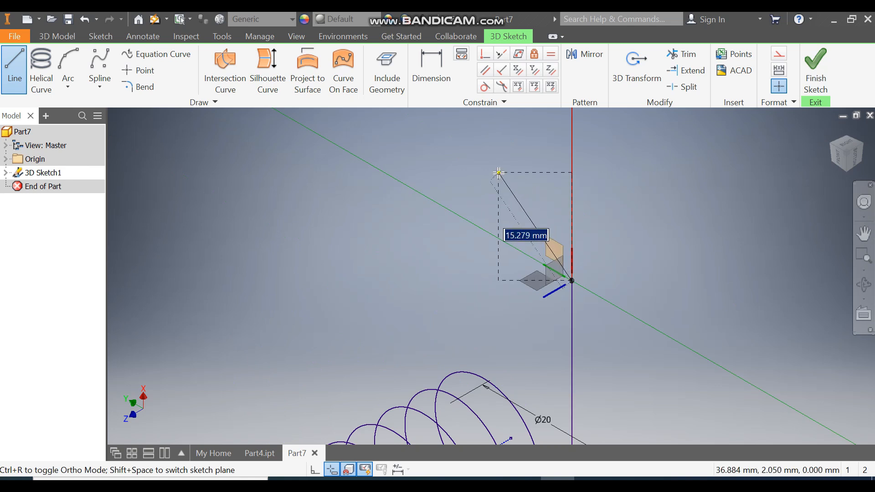
# Continue with a slanted line about 15 mm long in the XY plane and a line about 22 mm long along Z.
pyautogui.click(498, 172)
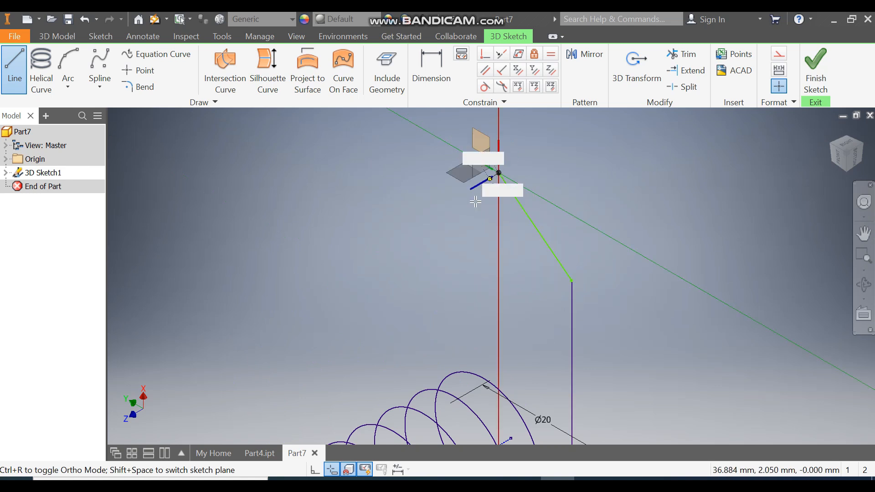
pyautogui.scroll(-5, 502, 176)
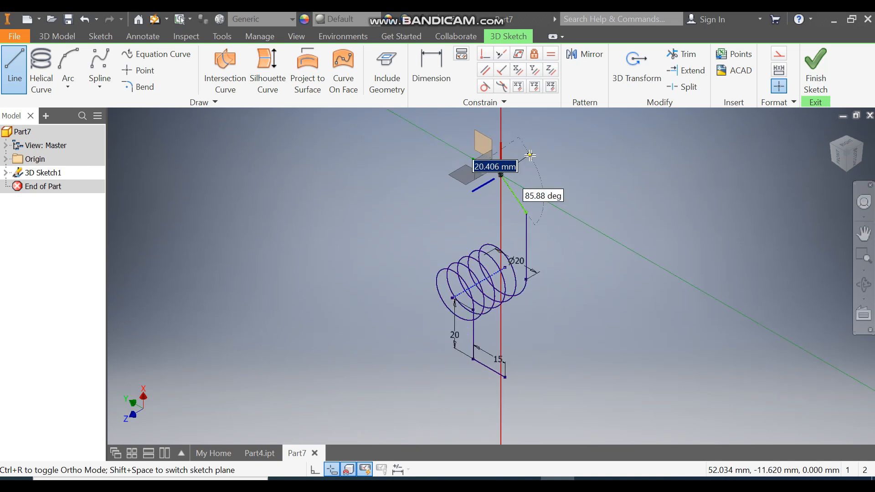
pyautogui.hotkey('shift', 'space')
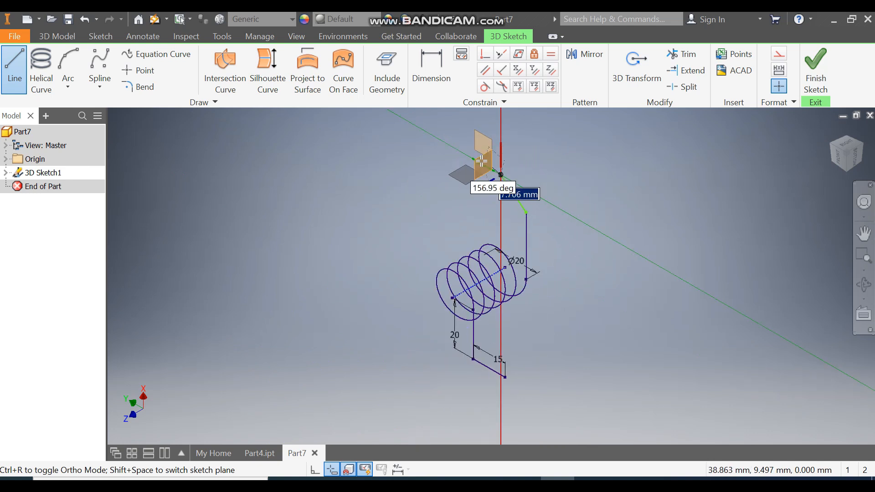
pyautogui.click(547, 148)
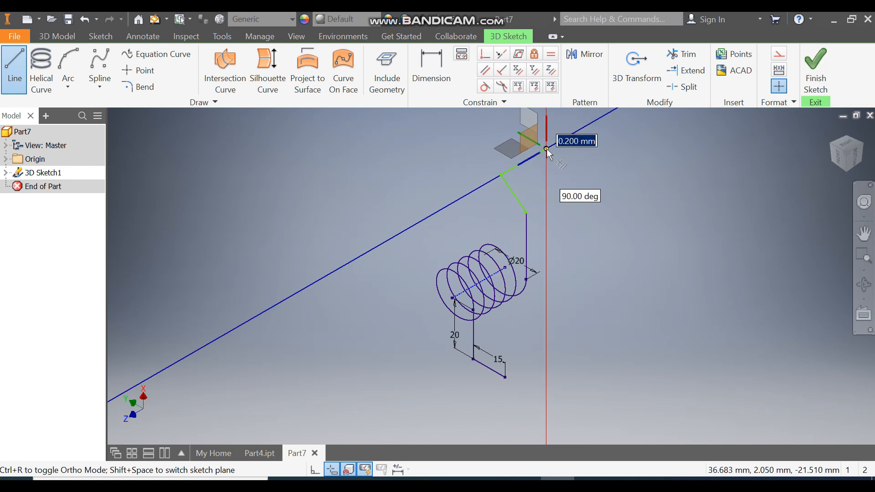
pyautogui.press('Escape')
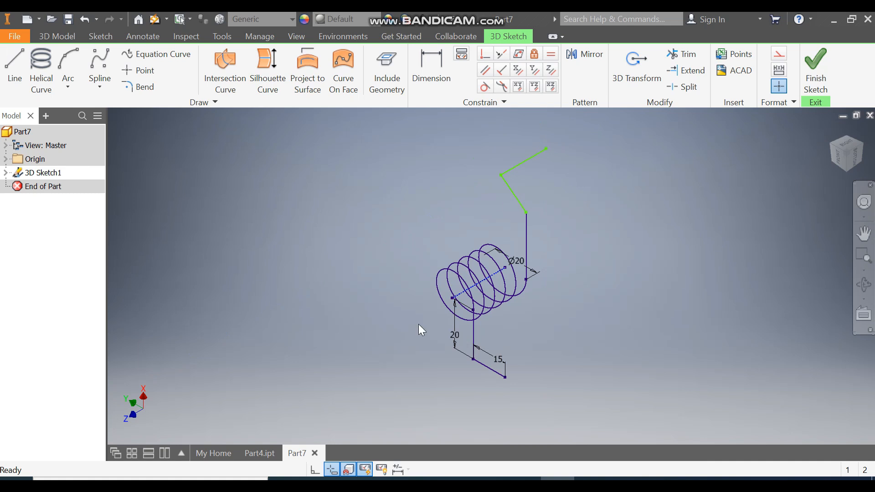
# Check the finished spring in Part4.ipt, return to Part7, and dimension the upper vertical line to 50 mm.
pyautogui.click(259, 453)
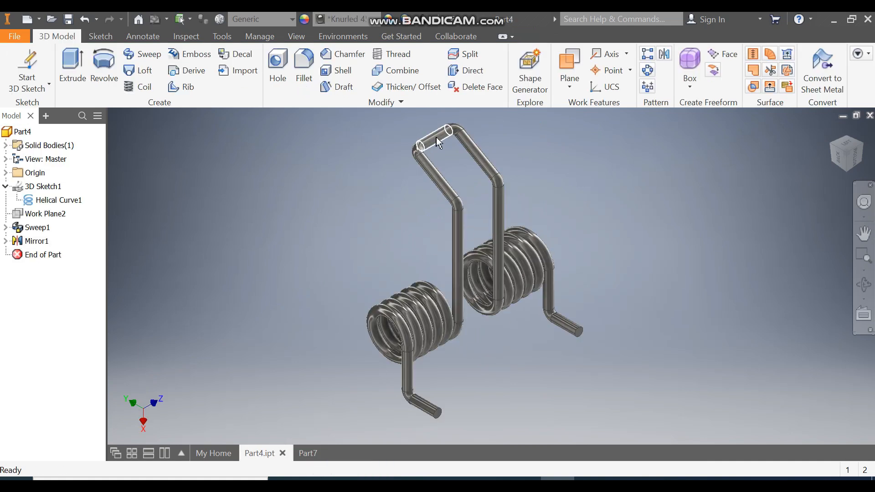
pyautogui.click(310, 452)
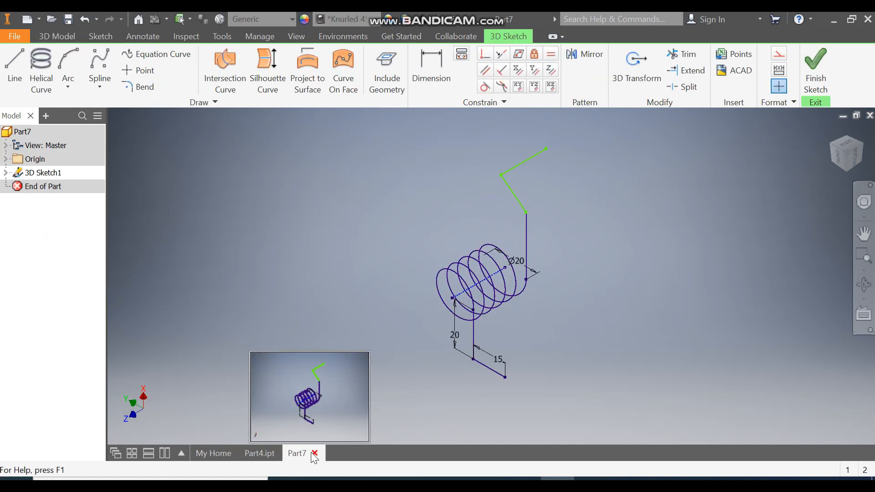
pyautogui.click(441, 67)
pyautogui.click(527, 234)
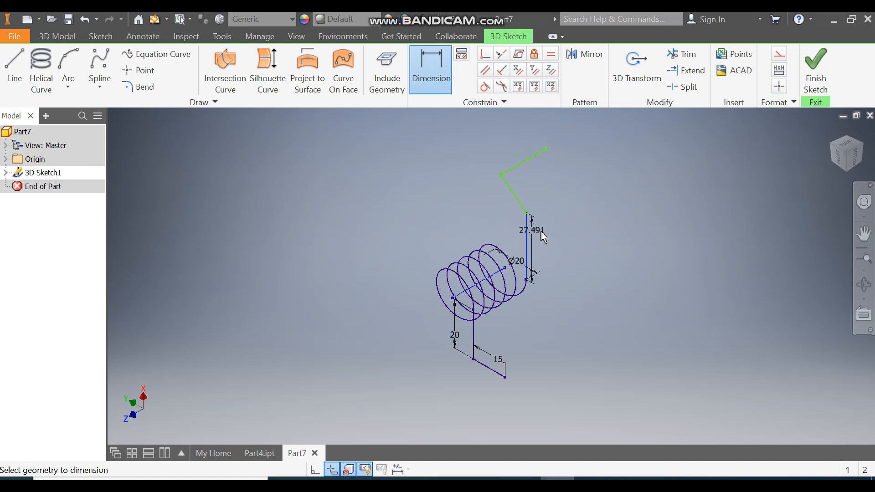
pyautogui.click(548, 234)
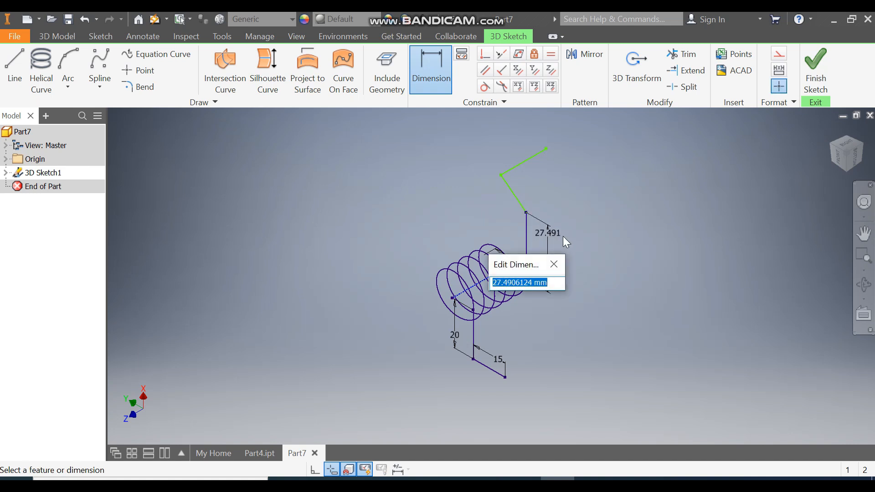
pyautogui.write('50')
pyautogui.press('Return')
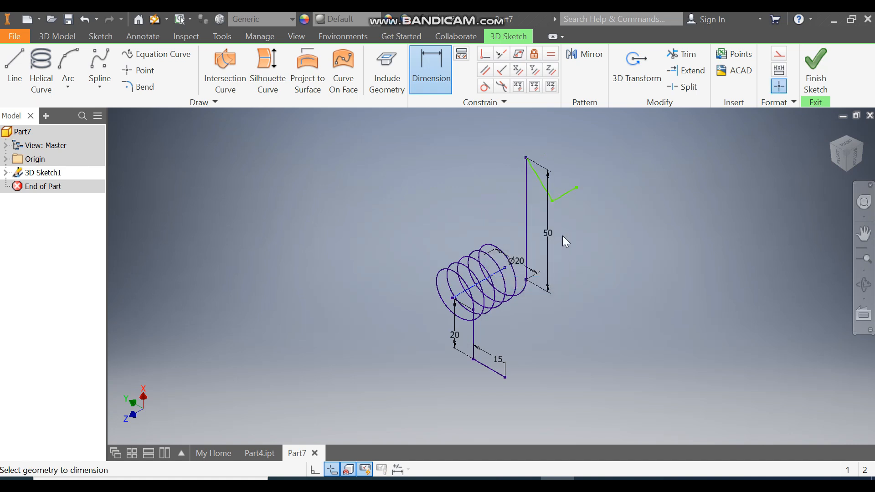
pyautogui.press('Escape')
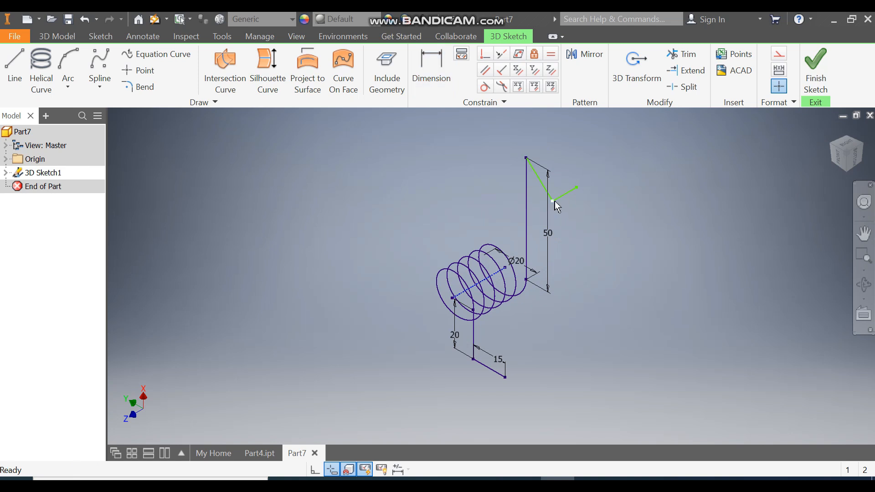
# Delete the slanted line and the line along Z beyond the upper vertical line.
pyautogui.press('Delete')
pyautogui.press('Delete')
# From the vertical line's upper end, draw a slanted line about 34 mm long in the XY plane and a line about 26 mm long along Z.
pyautogui.scroll(-3, 536, 149)
pyautogui.moveTo(538, 152); pyautogui.dragTo(535, 185, button='middle')
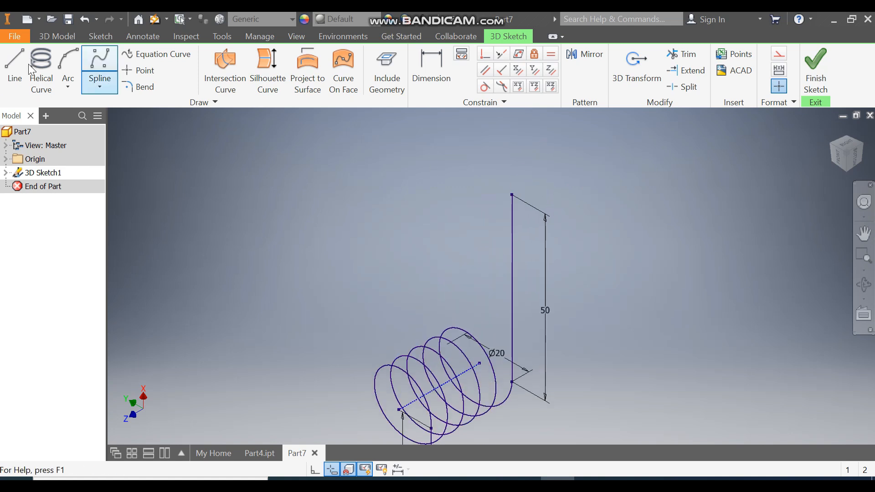
pyautogui.click(8, 59)
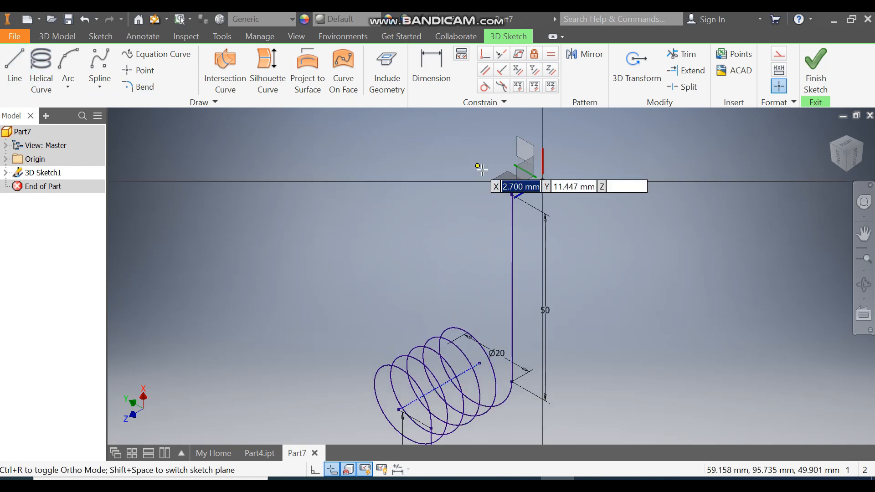
pyautogui.click(512, 195)
pyautogui.click(495, 161)
pyautogui.moveTo(562, 157); pyautogui.dragTo(578, 232, button='middle')
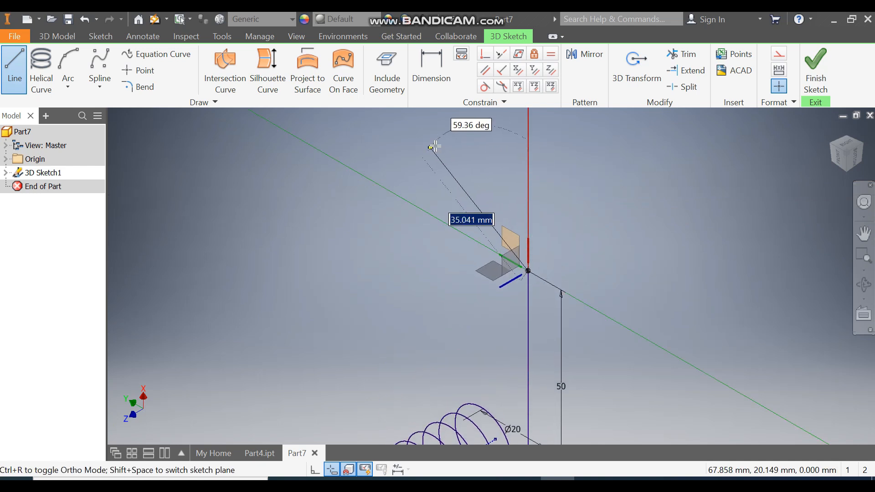
pyautogui.click(444, 142)
pyautogui.moveTo(508, 185); pyautogui.dragTo(521, 284, button='middle')
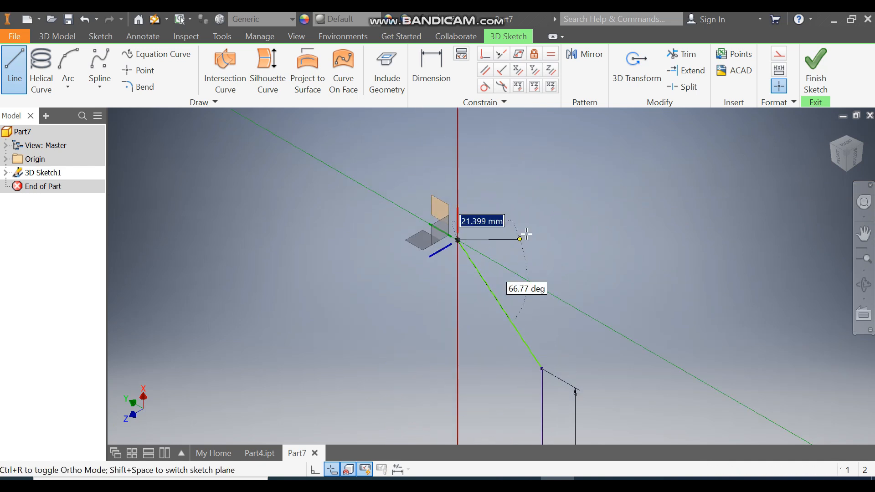
pyautogui.click(443, 226)
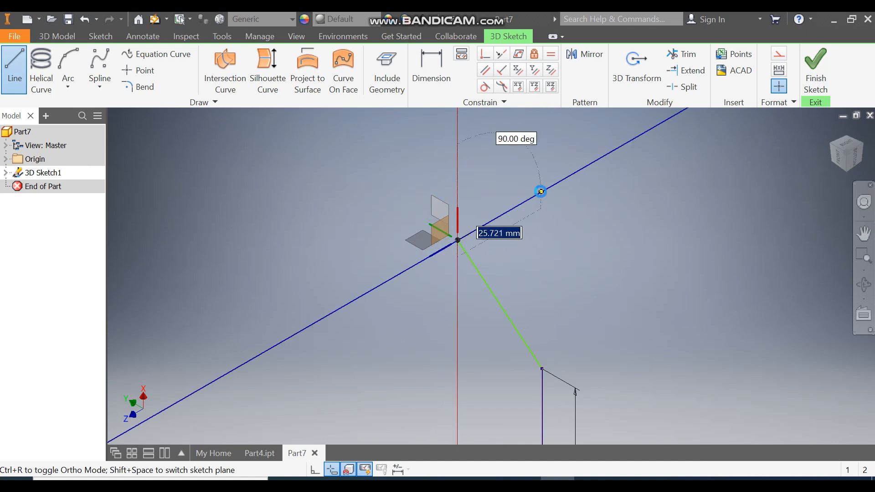
pyautogui.click(541, 191)
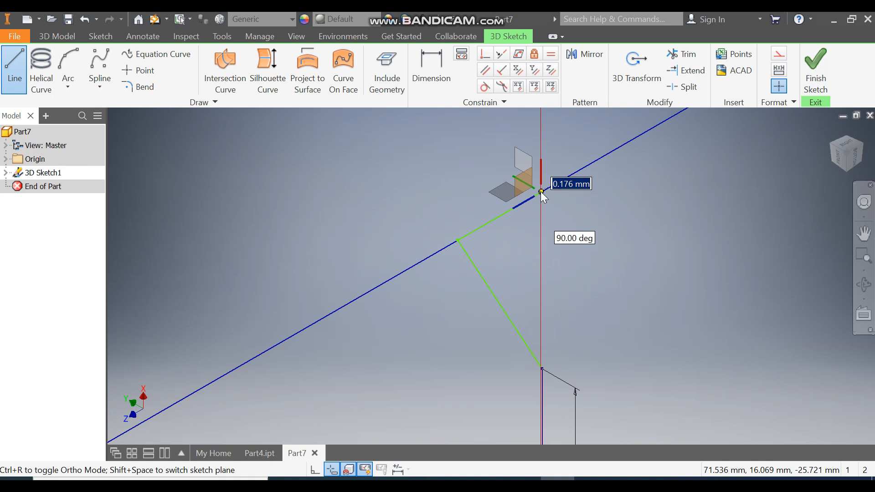
pyautogui.press('Escape')
# Dimension the slanted line to 25 mm and the end line along Z to 10 mm.
pyautogui.click(431, 68)
pyautogui.click(485, 278)
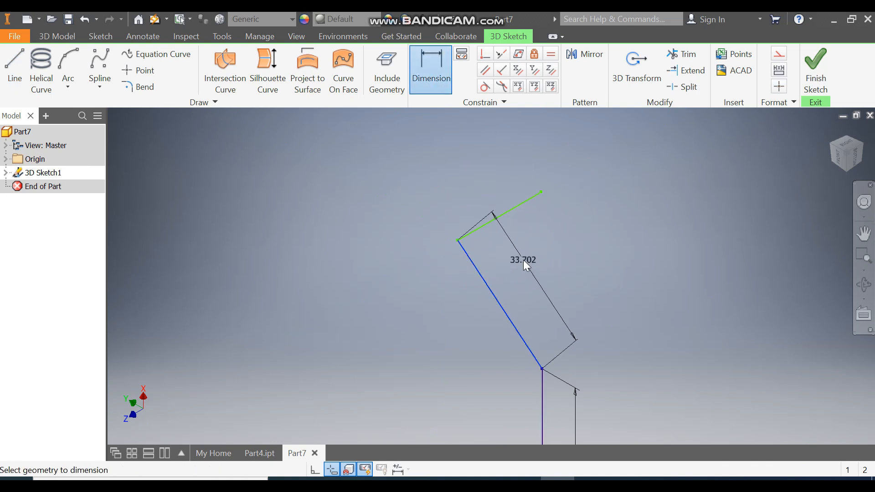
pyautogui.click(524, 258)
pyautogui.write('25')
pyautogui.press('Return')
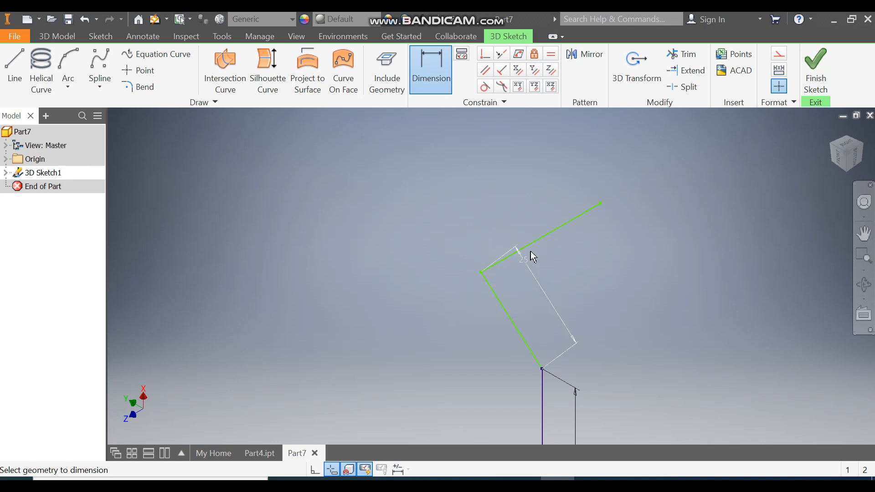
pyautogui.click(524, 245)
pyautogui.click(554, 261)
pyautogui.write('10')
pyautogui.press('Return')
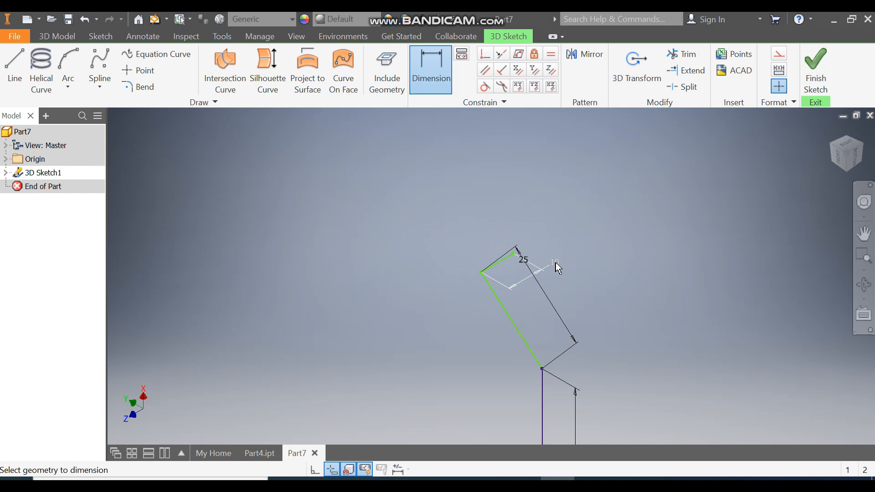
pyautogui.moveTo(556, 263); pyautogui.dragTo(556, 264)
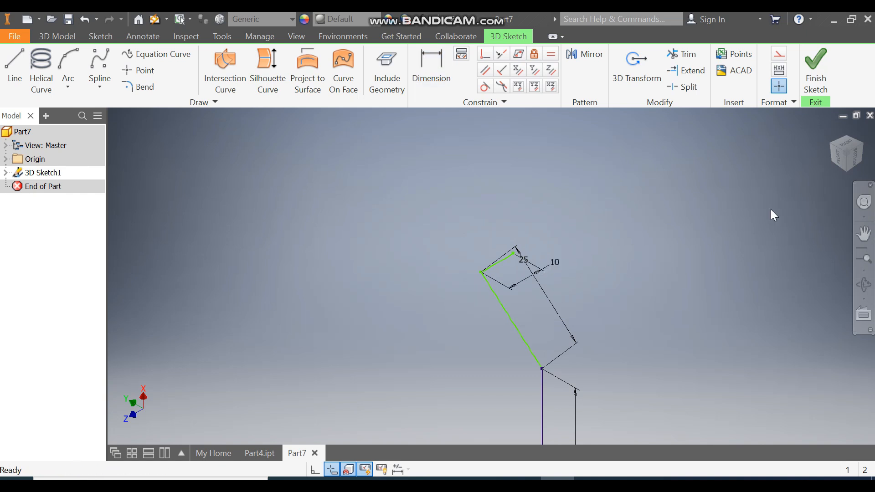
# Add a 120° angle dimension between the upper vertical line and the slanted line.
pyautogui.moveTo(847, 160); pyautogui.dragTo(831, 160)
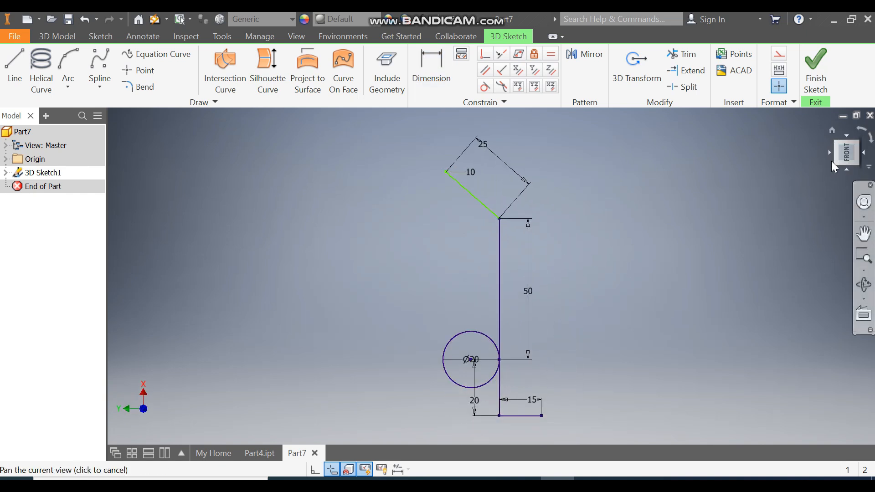
pyautogui.press('F6')
pyautogui.scroll(-5, 490, 166)
pyautogui.scroll(4, 515, 169)
pyautogui.click(449, 71)
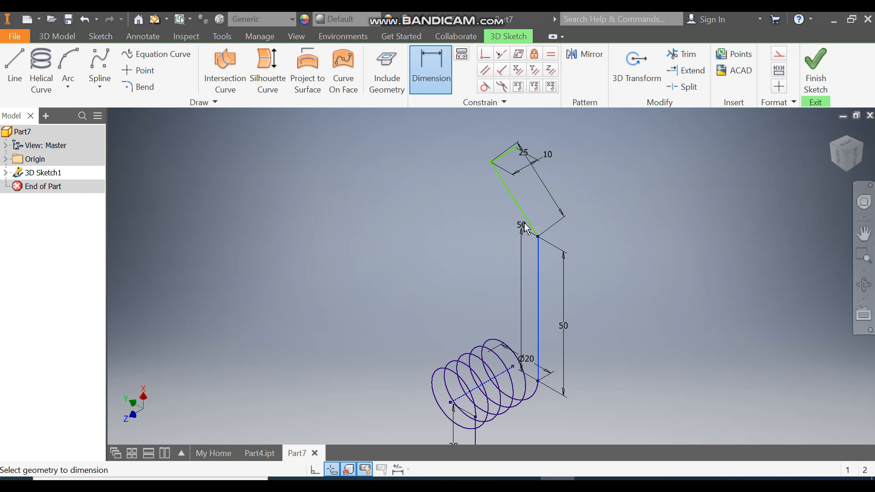
pyautogui.doubleClick(517, 238)
pyautogui.write('120')
pyautogui.press('Return')
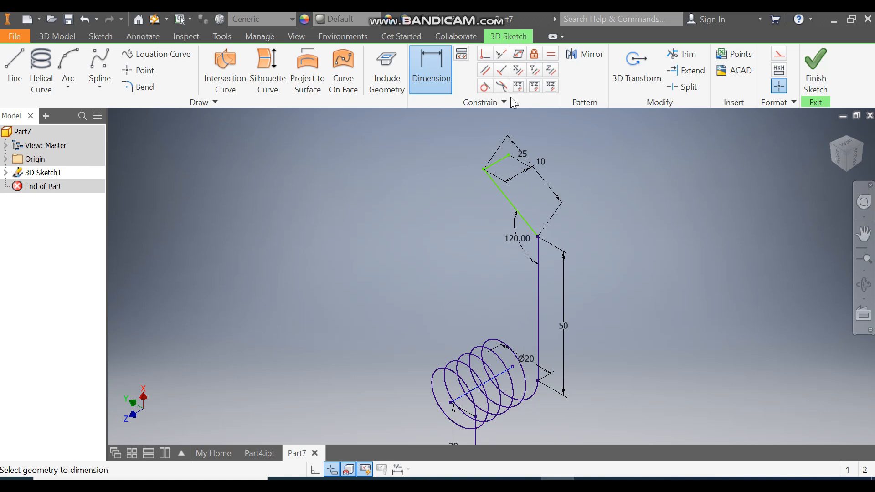
# Apply a Fix constraint to the free end point of the 10 mm line along Z.
pyautogui.click(534, 55)
pyautogui.click(509, 156)
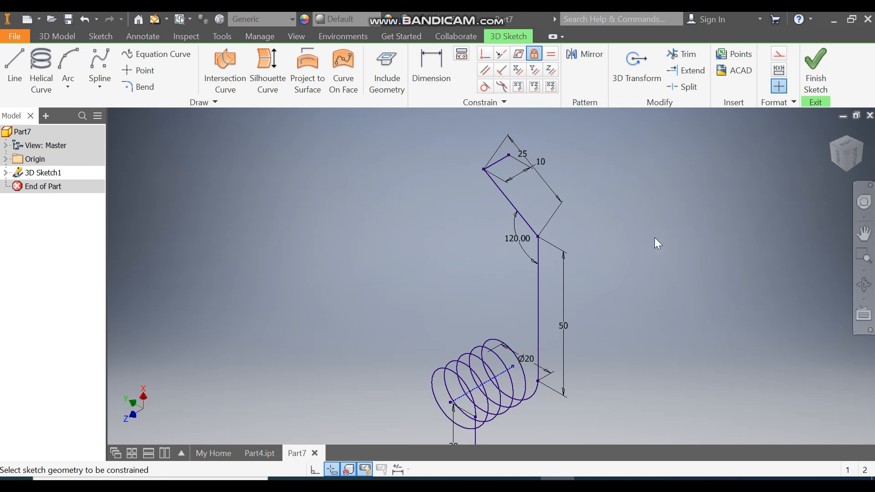
pyautogui.press('Escape')
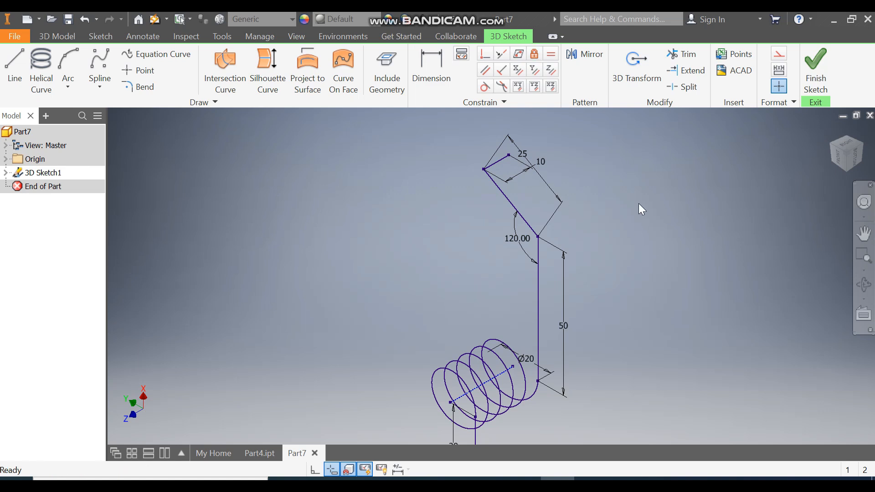
# Add 3 mm bends at both ends of the 25 mm slanted line, where it meets the 10 mm and 50 mm lines.
pyautogui.click(140, 86)
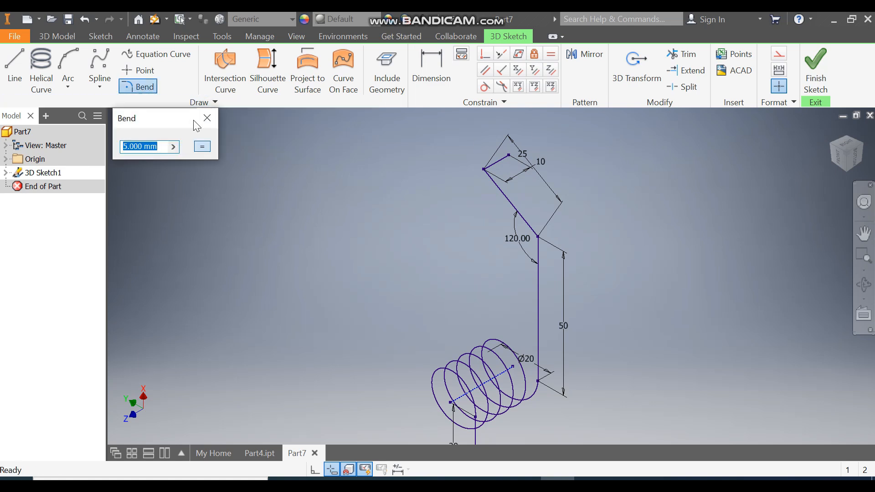
pyautogui.write('3')
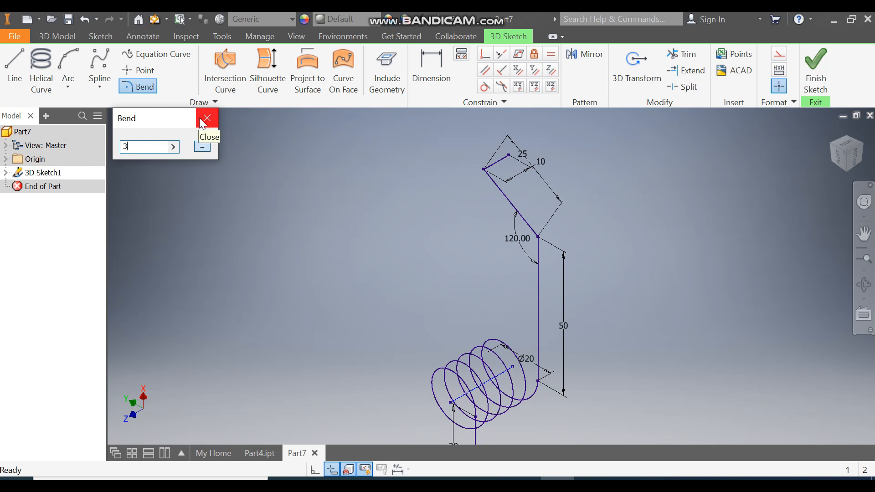
pyautogui.click(499, 162)
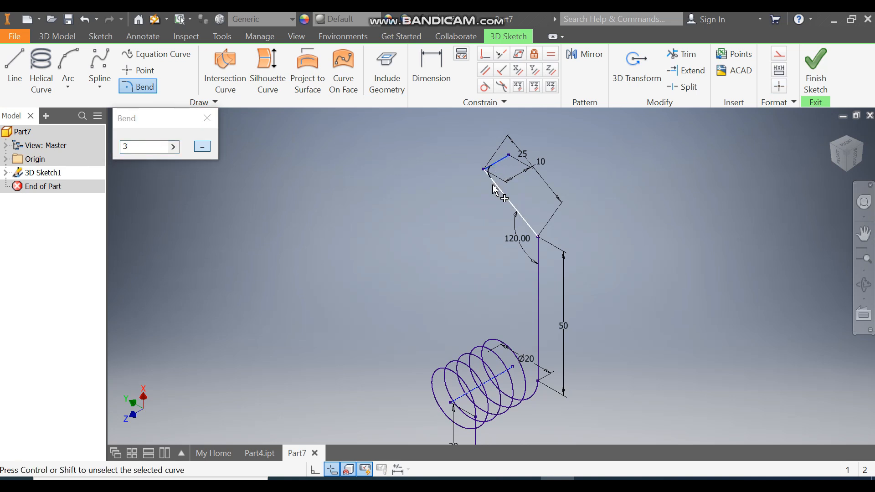
pyautogui.click(506, 197)
pyautogui.click(523, 225)
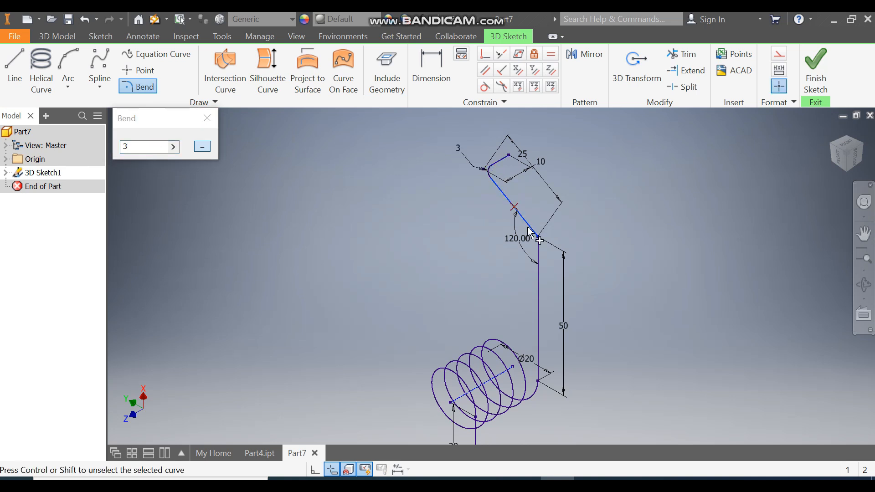
pyautogui.click(538, 258)
# Add a 3 mm bend at the lower leg's corner between the 20 mm vertical line and the 15 mm line.
pyautogui.moveTo(507, 356); pyautogui.dragTo(516, 259, button='middle')
pyautogui.scroll(-5, 484, 378)
pyautogui.click(488, 363)
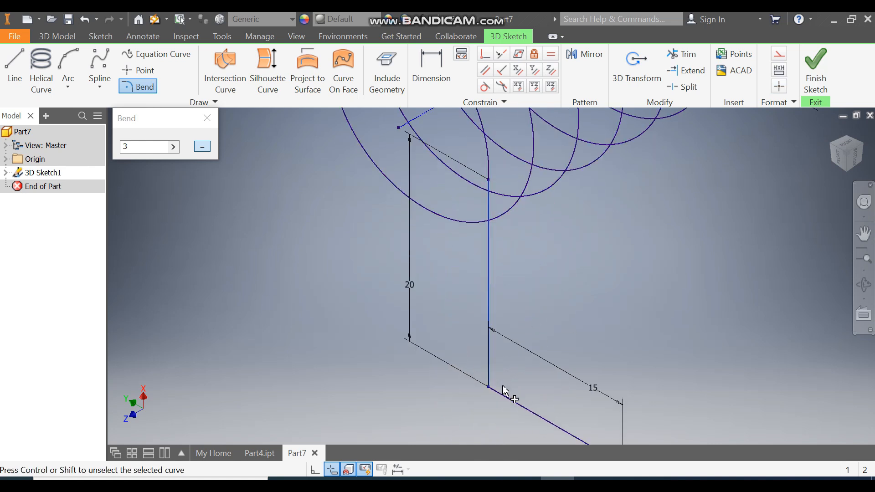
pyautogui.click(510, 403)
pyautogui.scroll(5, 418, 314)
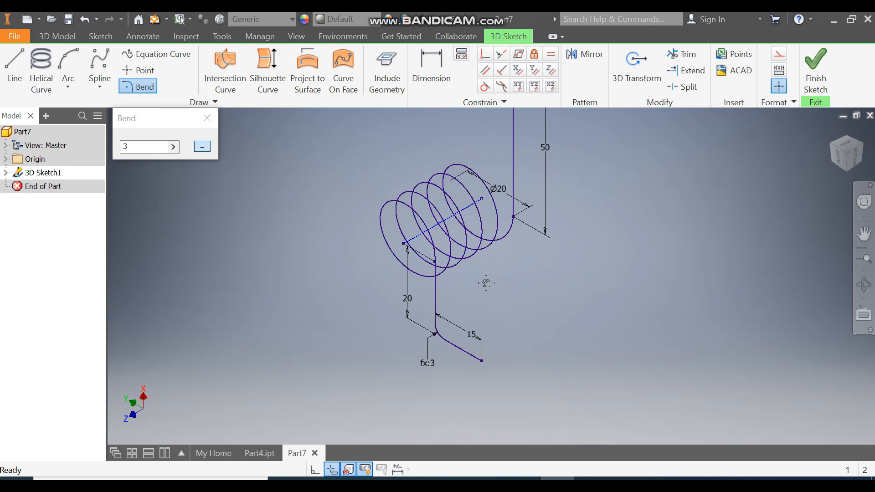
pyautogui.scroll(2, 486, 283)
pyautogui.moveTo(485, 283); pyautogui.dragTo(499, 324, button='middle')
pyautogui.click(206, 122)
# Dismiss the save reminder and finish the 3D sketch.
pyautogui.scroll(3, 392, 170)
pyautogui.moveTo(392, 169)
pyautogui.mouseDown(button='middle')
pyautogui.moveTo(414, 242)
pyautogui.moveTo(429, 221)
pyautogui.moveTo(383, 203)
pyautogui.mouseUp(button='middle')
pyautogui.scroll(-4, 430, 220)
pyautogui.scroll(1, 384, 203)
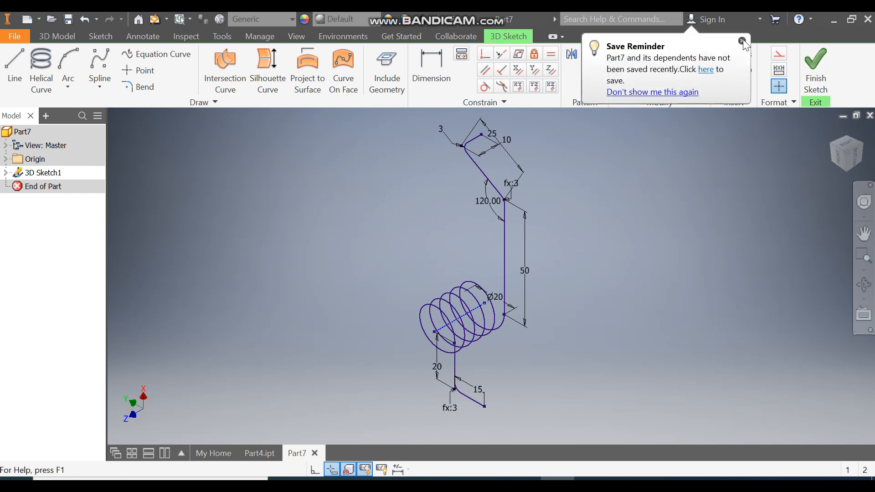
pyautogui.click(742, 40)
pyautogui.click(813, 73)
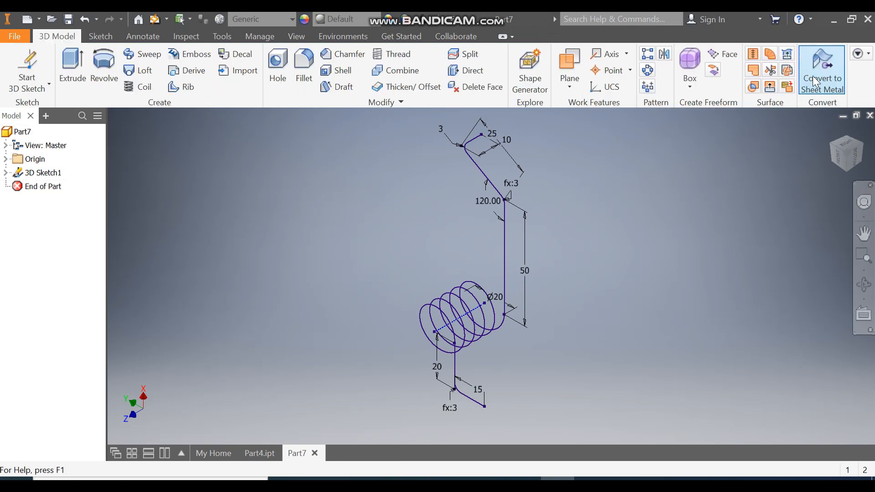
# Create a work plane through the free end point of the 15 mm lower line, normal to that line.
pyautogui.click(568, 71)
pyautogui.scroll(3, 498, 415)
pyautogui.moveTo(498, 416); pyautogui.dragTo(480, 249, button='middle')
pyautogui.click(451, 319)
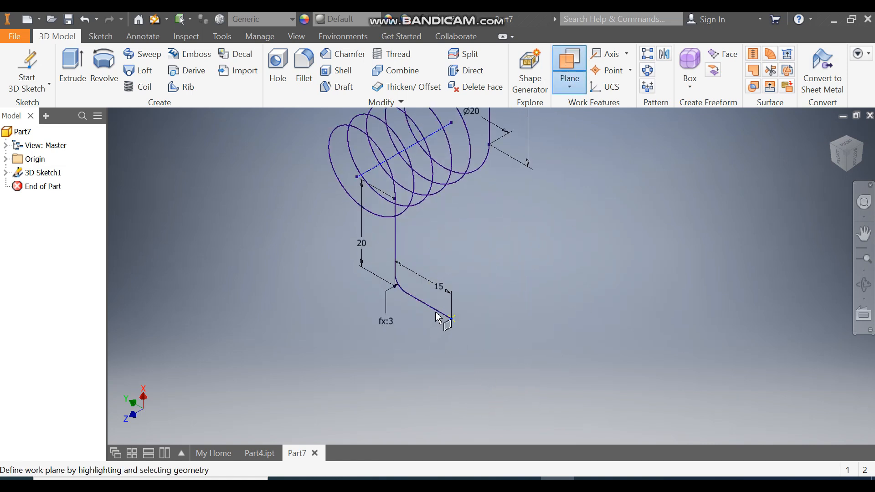
pyautogui.click(441, 321)
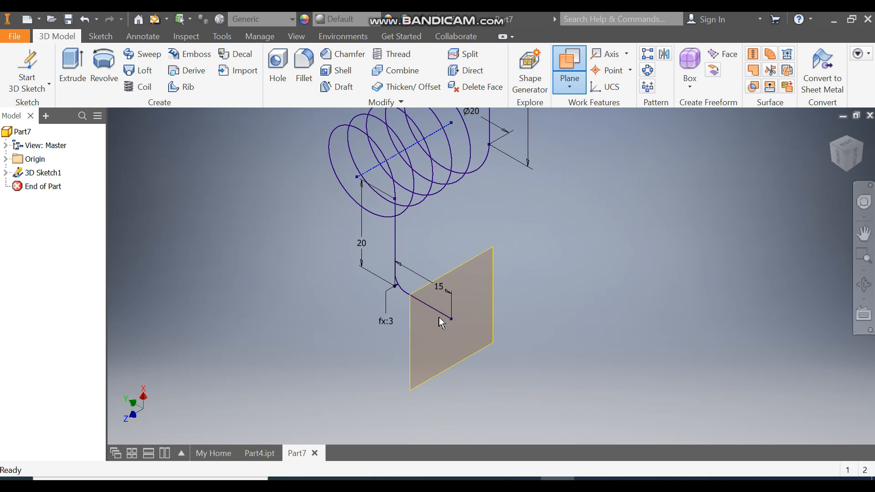
# On the new work plane, sketch a 4 mm diameter circle centred on the projected end point of the path and finish the sketch.
pyautogui.click(472, 265)
pyautogui.click(488, 254)
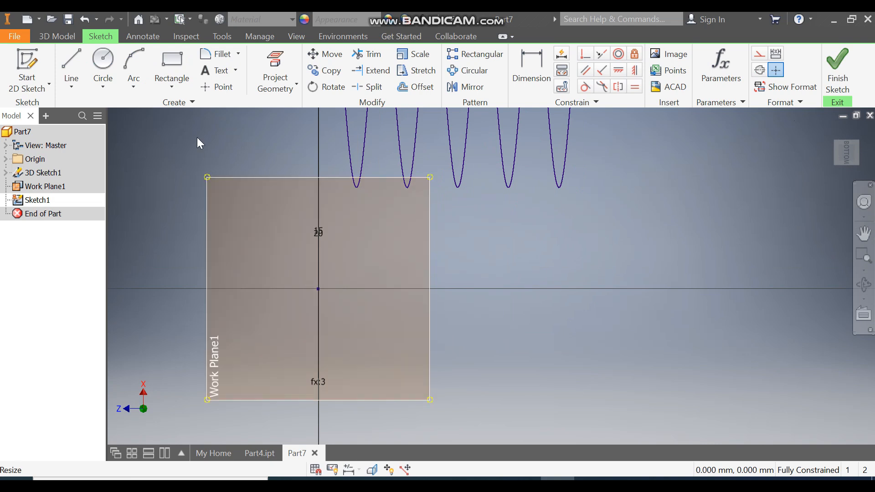
pyautogui.click(277, 67)
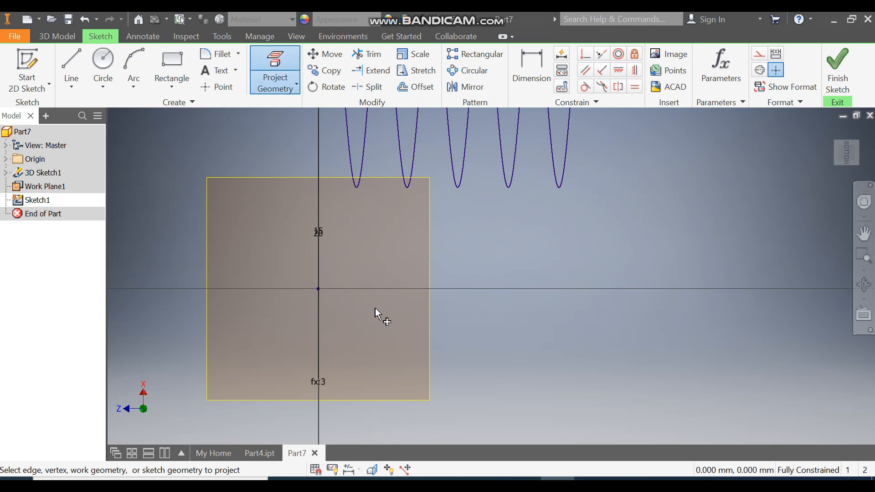
pyautogui.click(319, 289)
pyautogui.click(104, 62)
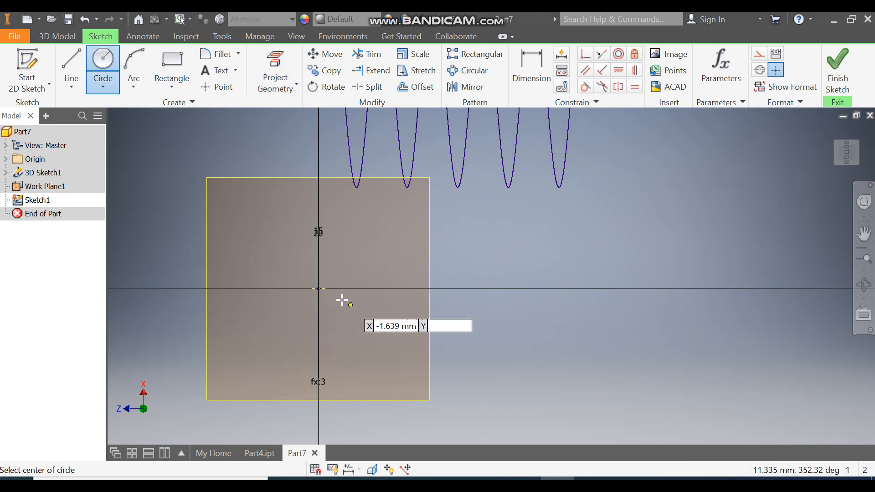
pyautogui.click(318, 288)
pyautogui.write('4')
pyautogui.press('Return')
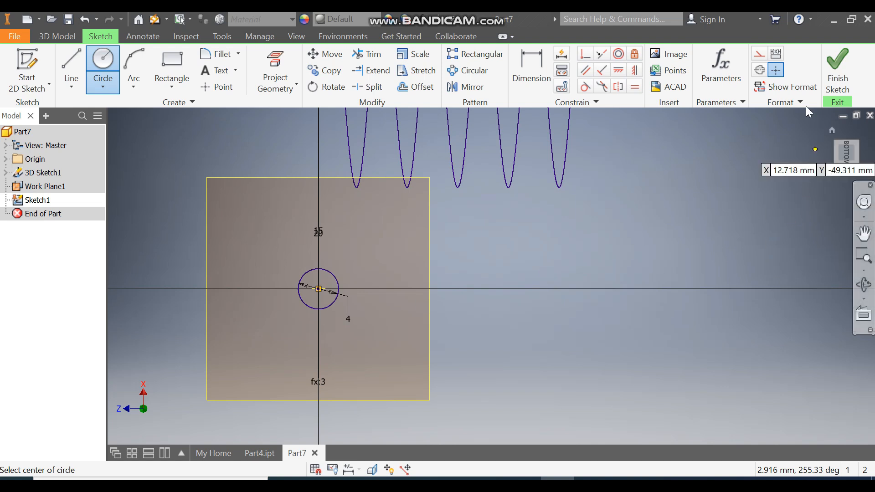
pyautogui.click(837, 73)
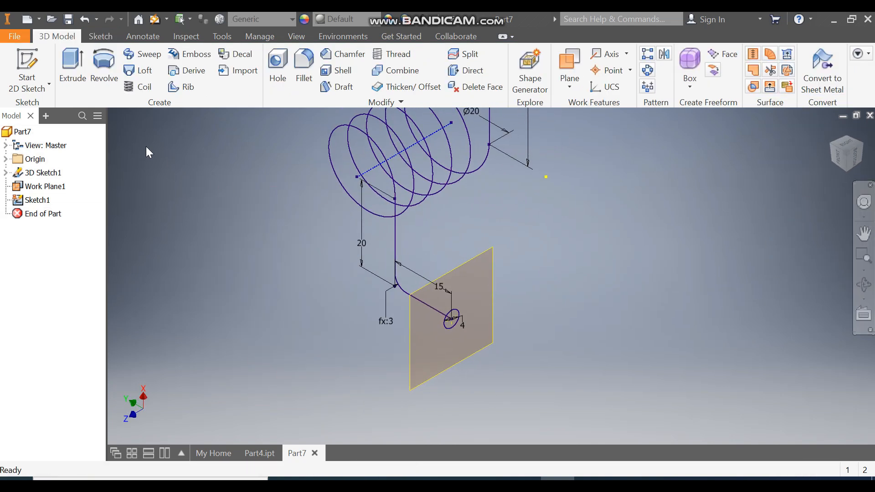
# Sweep the 4 mm circle along the entire 3D sketch path as a solid with Path orientation.
pyautogui.click(140, 54)
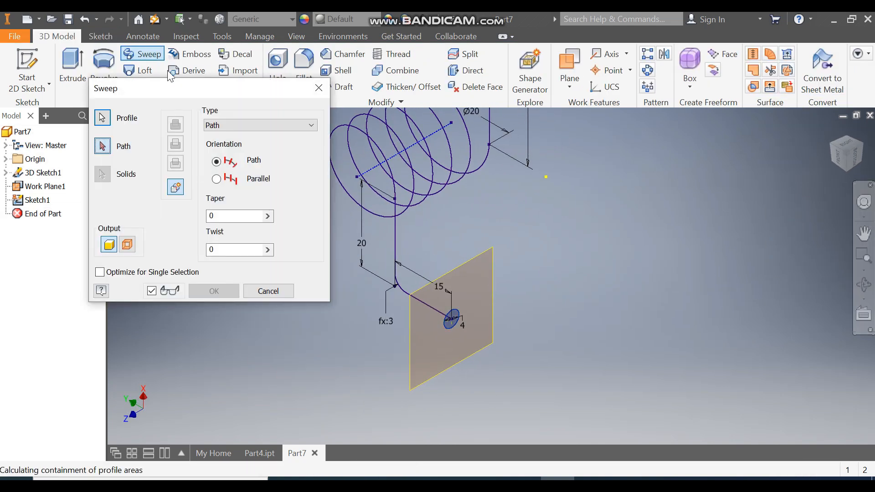
pyautogui.scroll(-2, 523, 259)
pyautogui.moveTo(523, 259); pyautogui.dragTo(584, 297, button='middle')
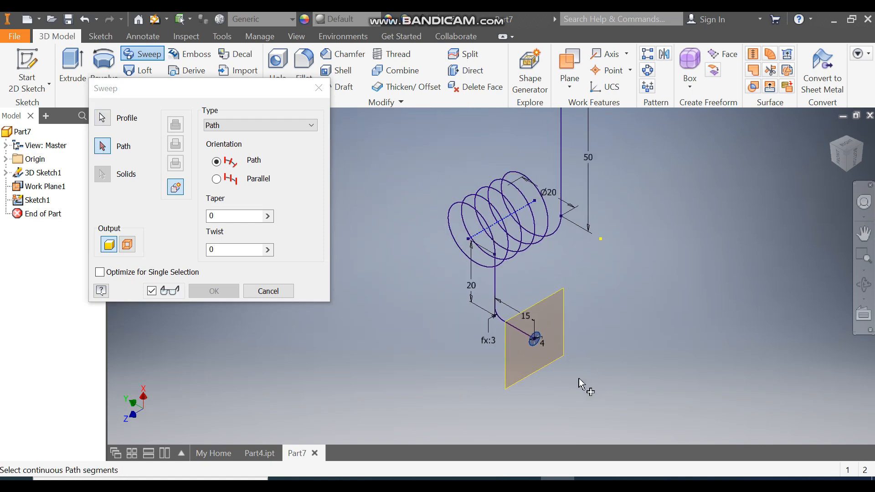
pyautogui.click(506, 322)
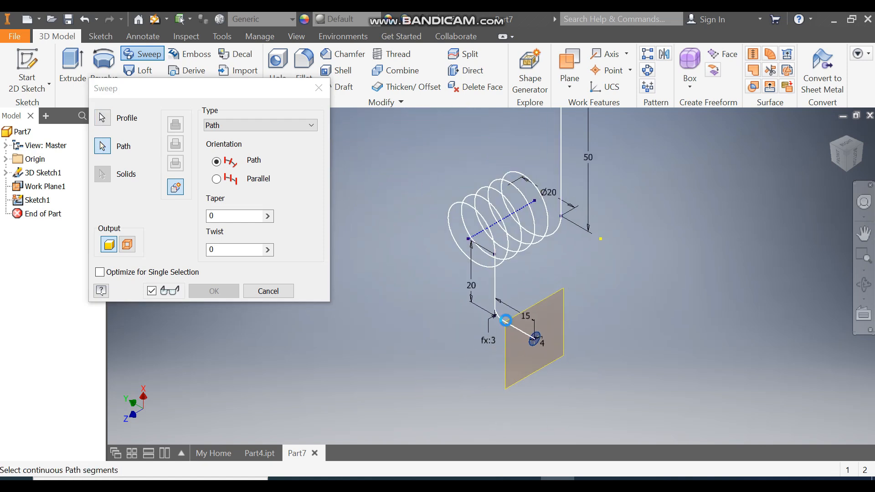
pyautogui.click(506, 321)
pyautogui.moveTo(610, 272); pyautogui.dragTo(600, 329, button='middle')
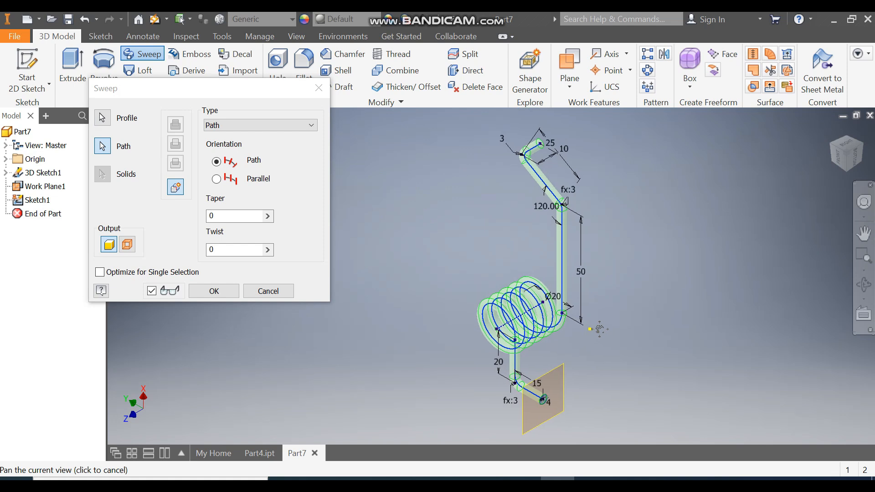
pyautogui.click(218, 290)
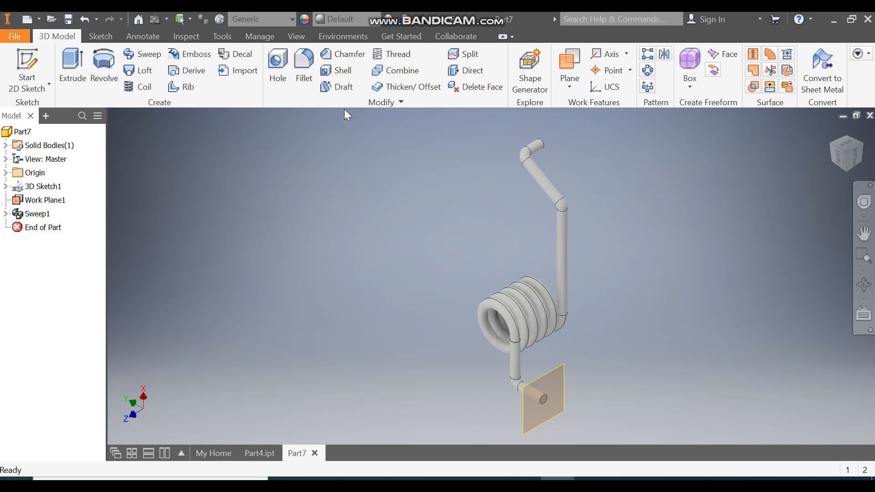
# Set the visual style to Shaded with Edges and hide the work plane at the lower leg's end.
pyautogui.click(296, 36)
pyautogui.click(160, 83)
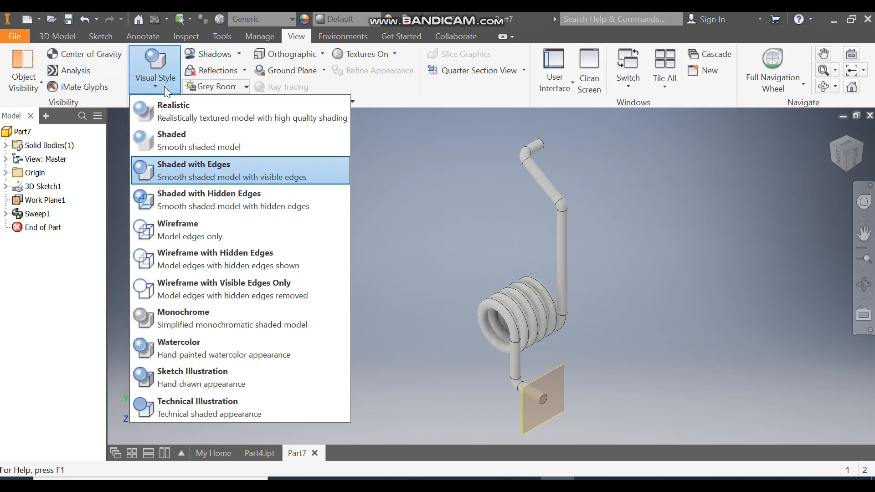
pyautogui.click(191, 168)
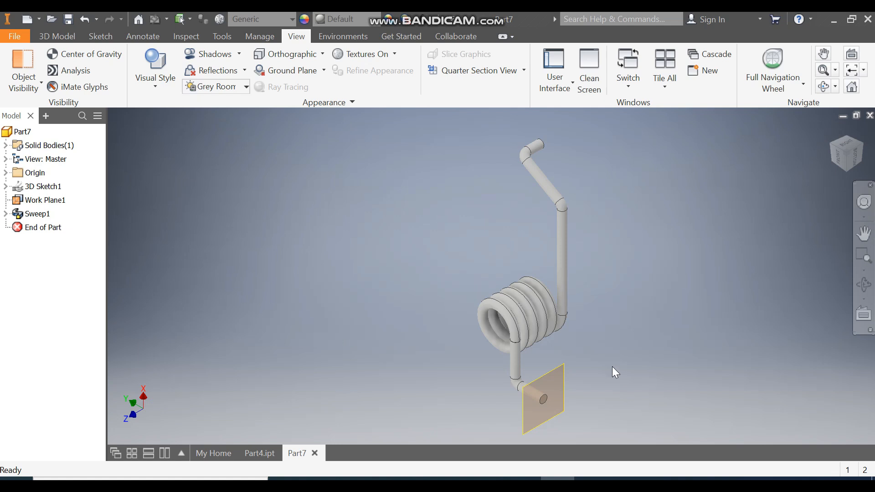
pyautogui.click(560, 371)
pyautogui.rightClick(559, 371)
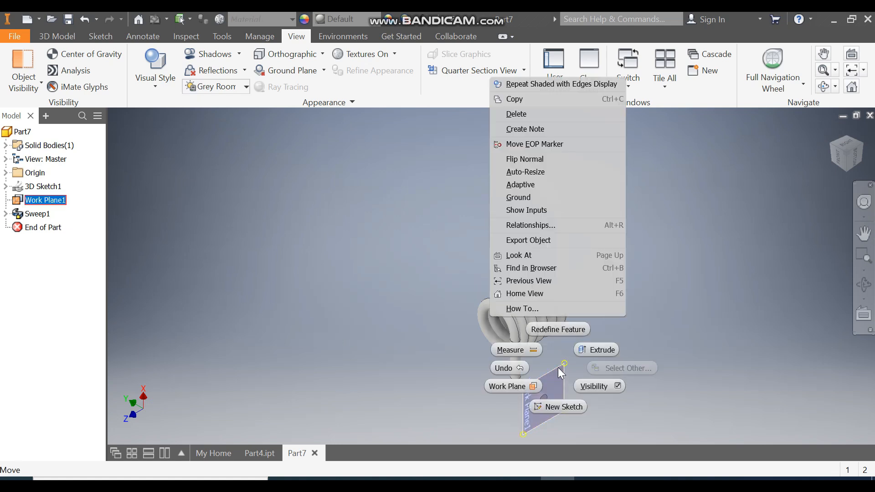
pyautogui.click(600, 385)
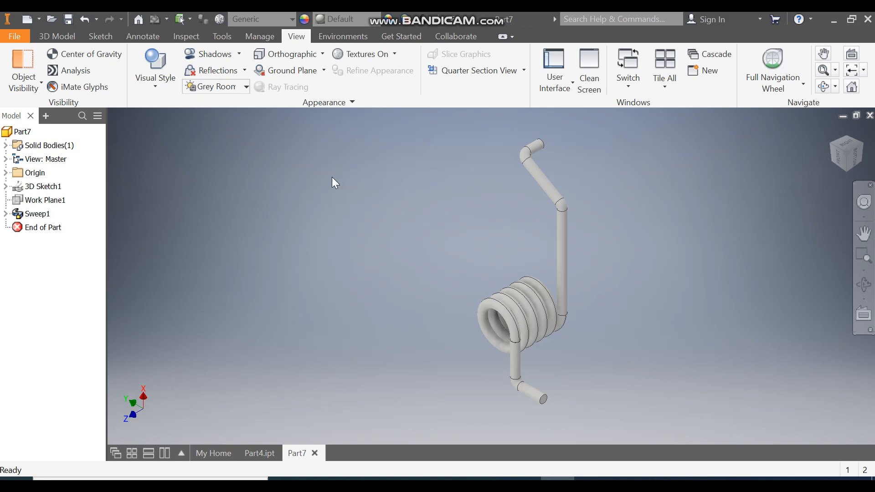
# Mirror the whole spring solid about the flat end face of the short 10 mm upper segment, joining both halves.
pyautogui.click(58, 38)
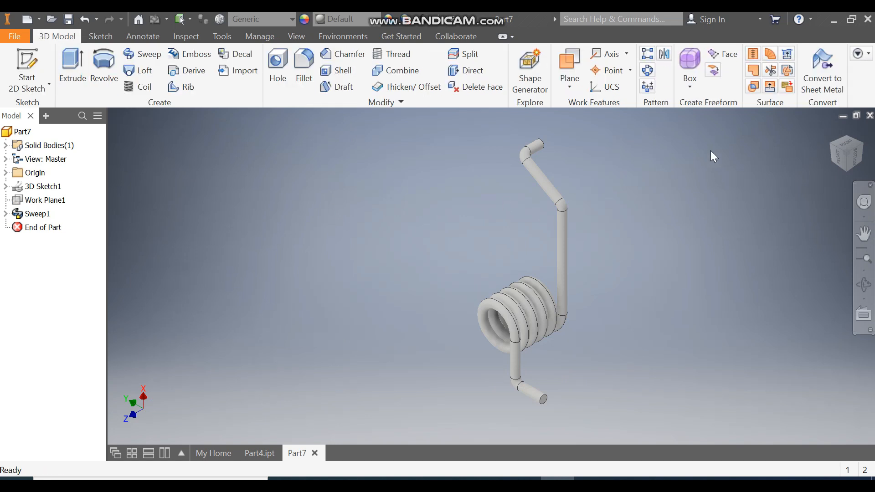
pyautogui.click(664, 53)
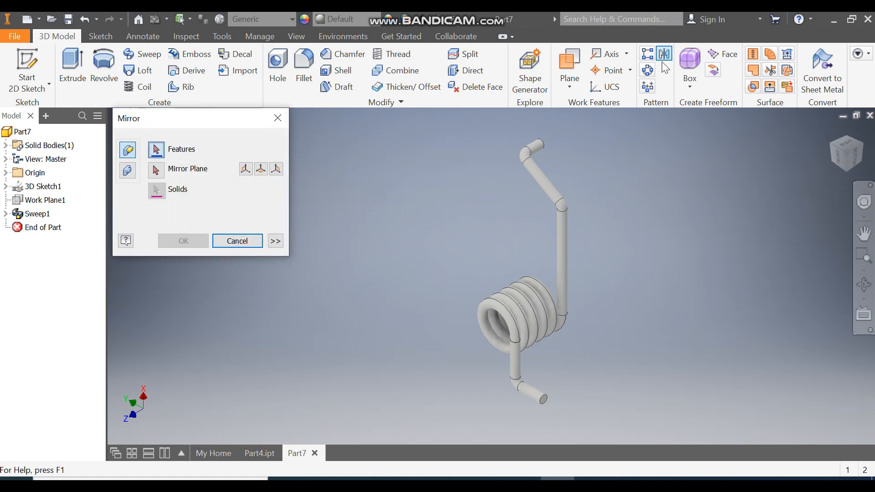
pyautogui.click(128, 171)
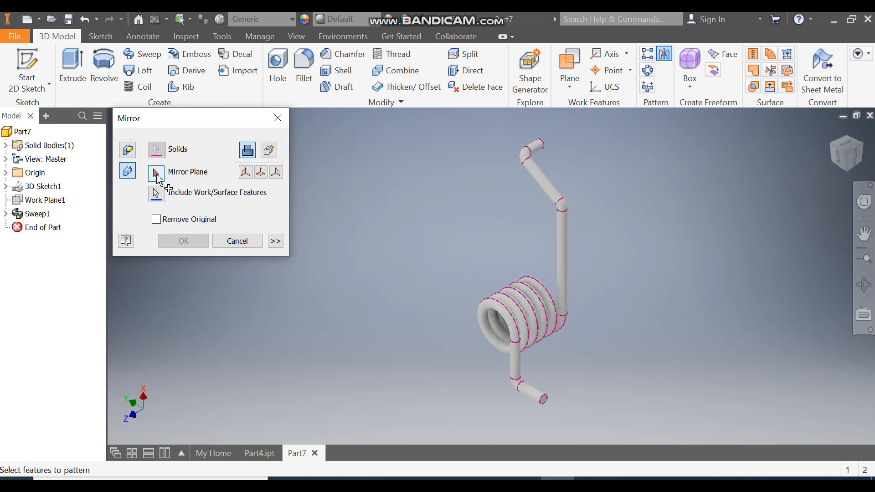
pyautogui.click(157, 176)
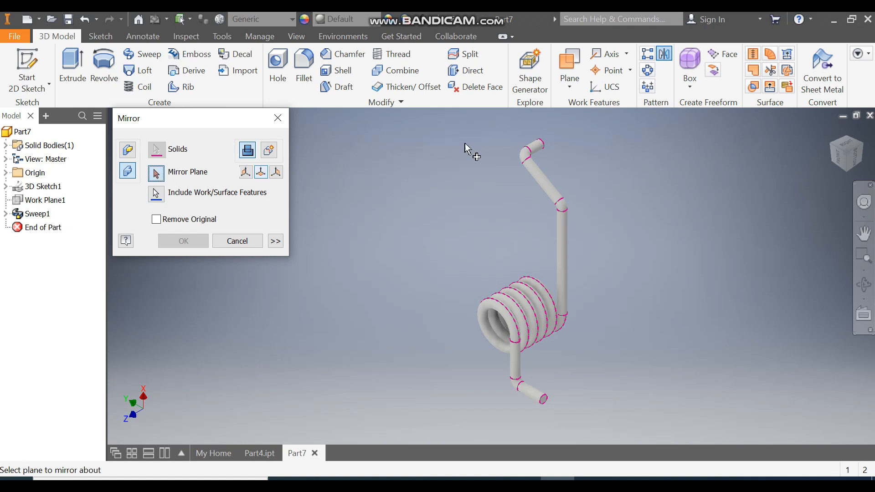
pyautogui.click(543, 146)
pyautogui.click(183, 241)
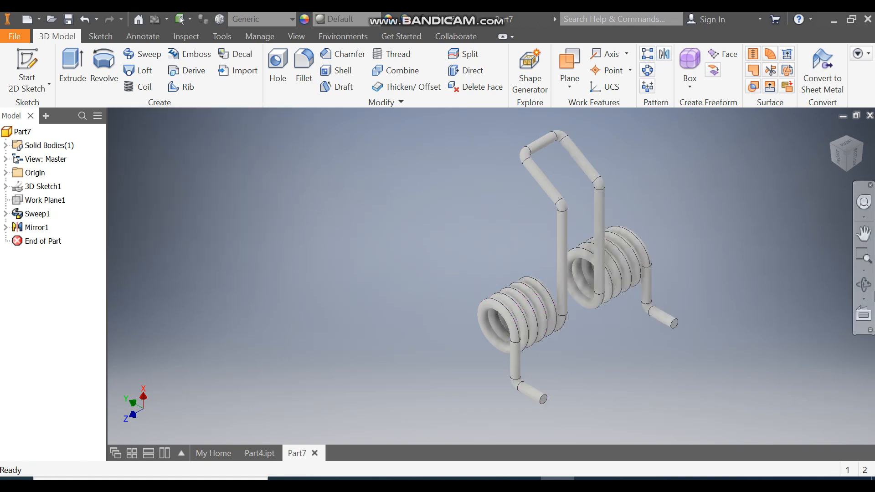
# Apply a Chrome appearance to the double torsion spring.
pyautogui.click(343, 20)
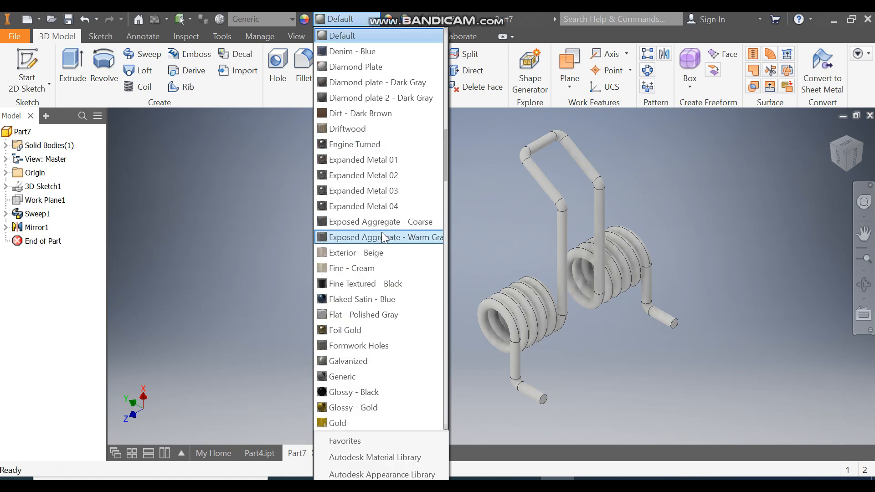
pyautogui.scroll(8, 383, 235)
pyautogui.scroll(6, 384, 236)
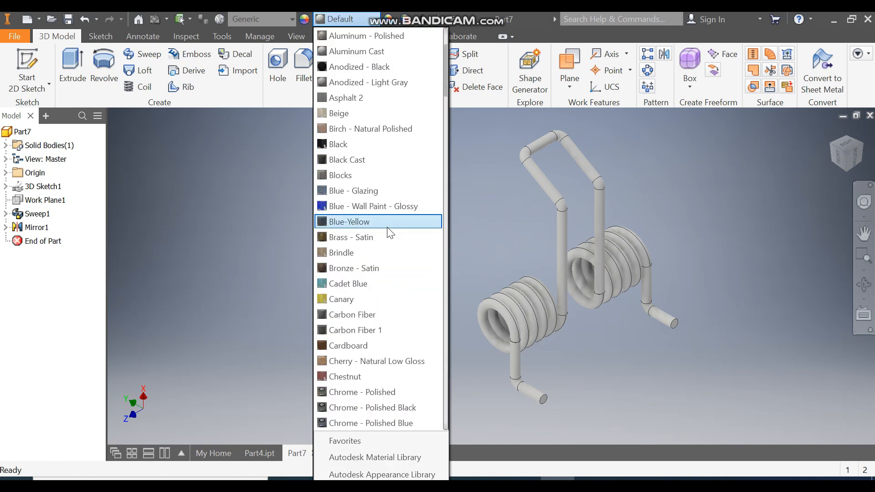
pyautogui.scroll(-4, 388, 230)
pyautogui.click(387, 206)
pyautogui.moveTo(783, 305); pyautogui.dragTo(675, 307, button='middle')
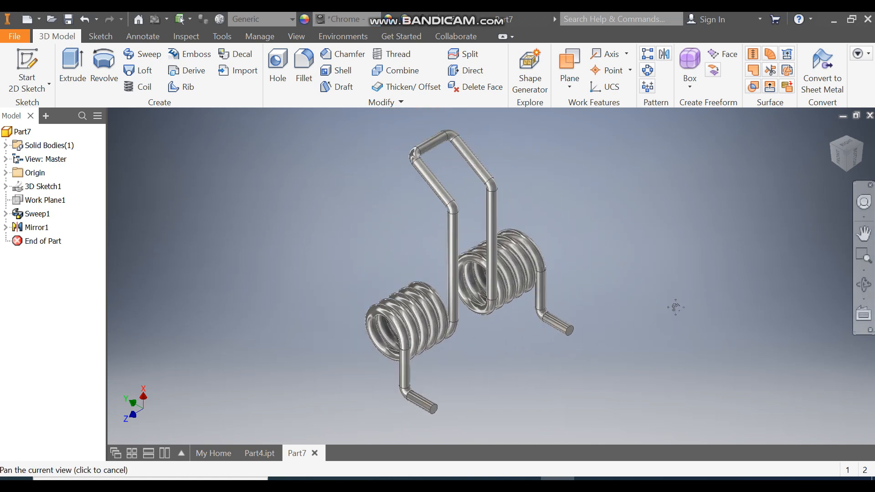